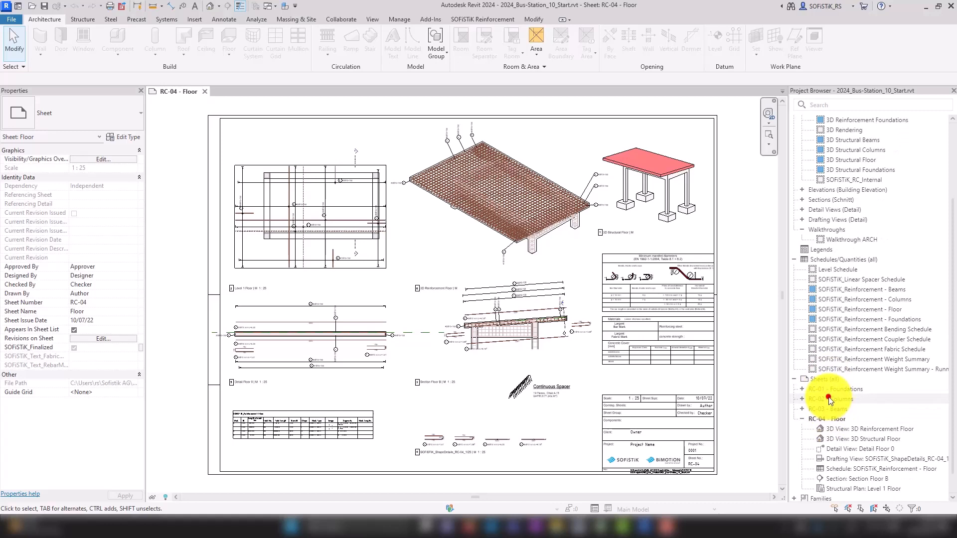
Open sheet RC-02 - Columns and activate its Section Columns Front viewport for editing.
double_click(829, 399)
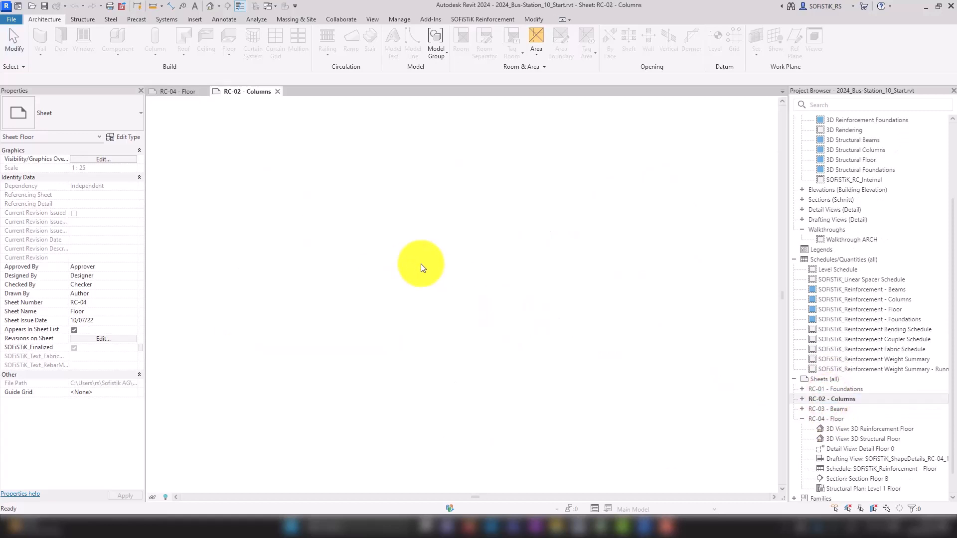
scroll(459, 335, "up", 2)
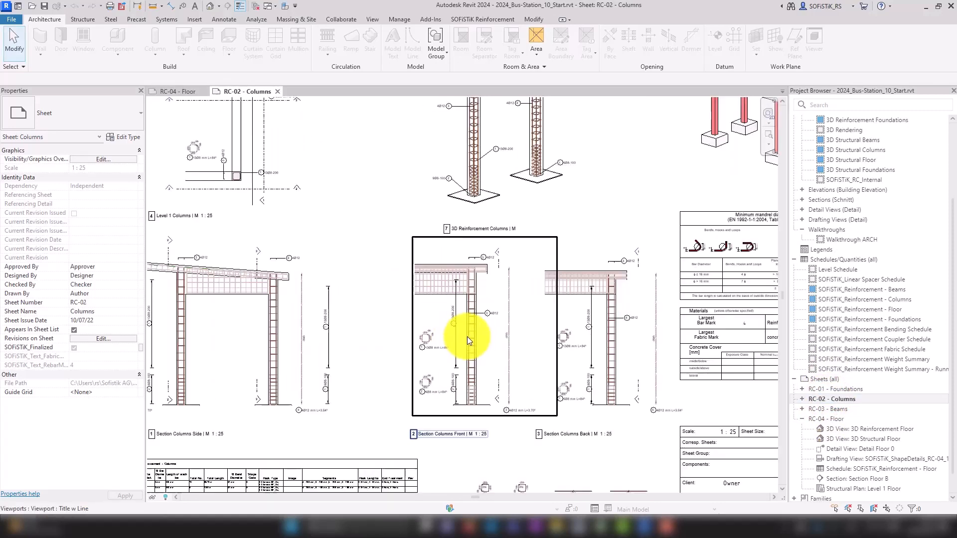
scroll(459, 344, "up", 2)
left_click(497, 323)
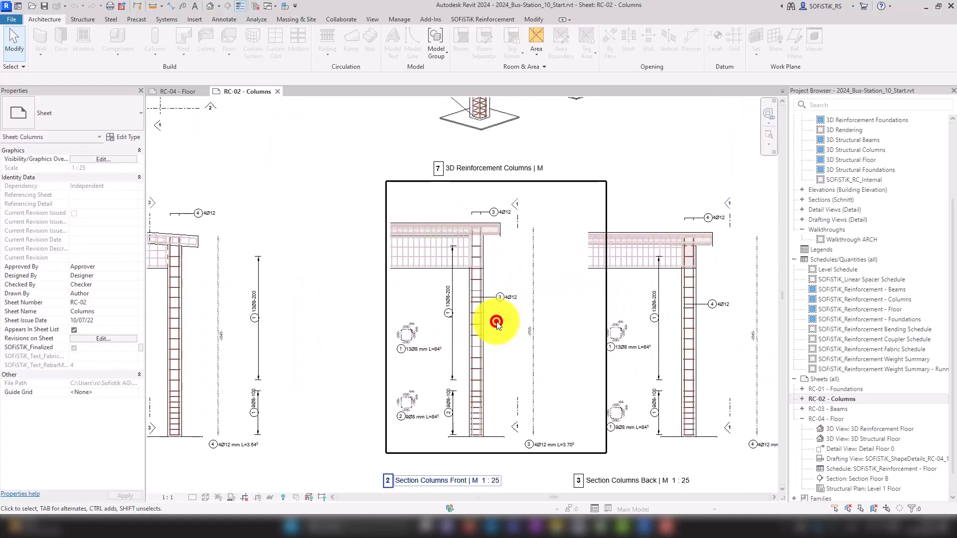
double_click(497, 324)
Explode the 4Ø12 longitudinal rebar set of the column in the front section.
scroll(471, 267, "up", 3)
left_click(491, 280)
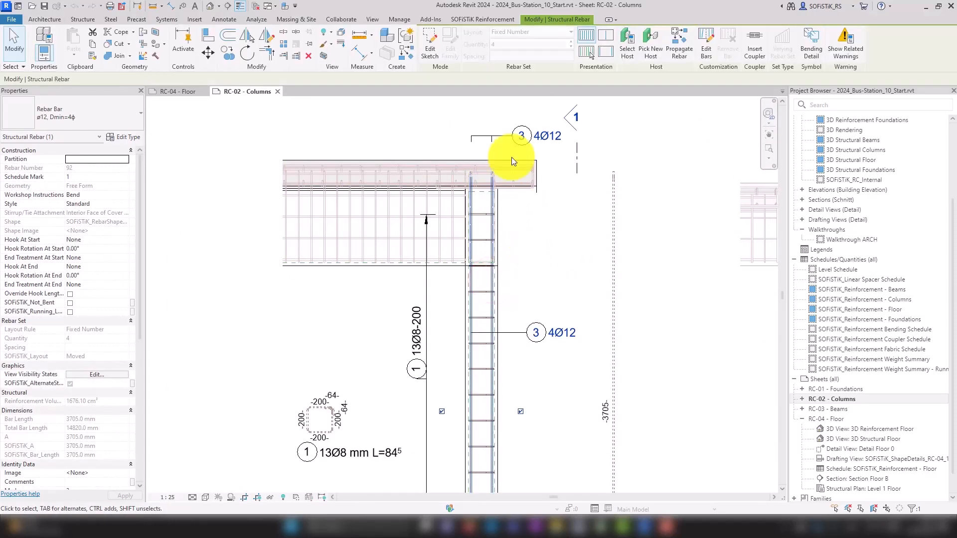
left_click(488, 20)
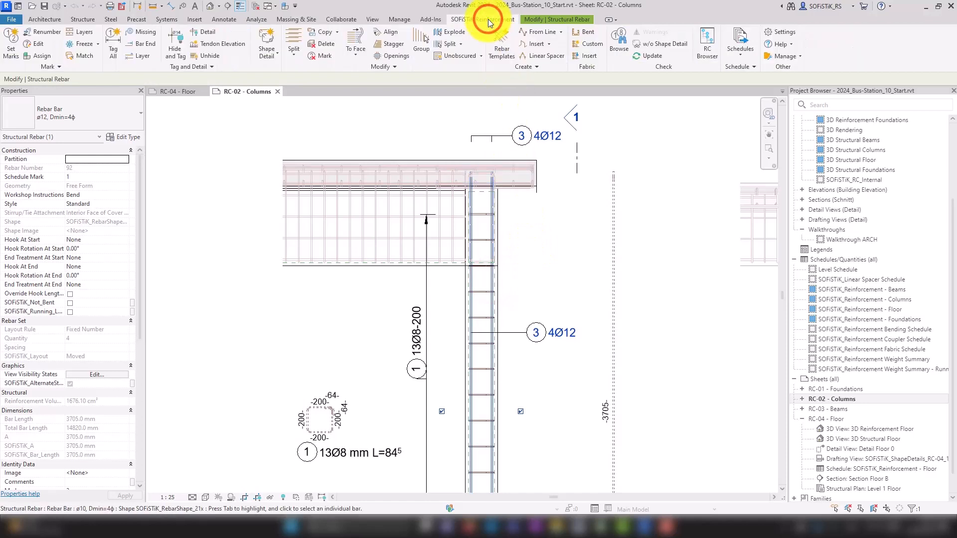
left_click(443, 33)
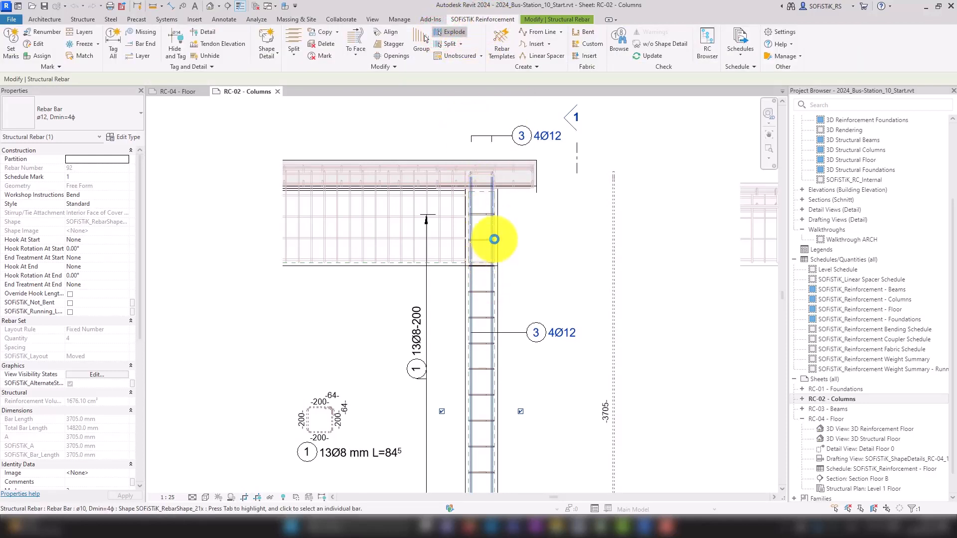
In the outer column bars' sketch, draw an inward-offset vertical line about 695 mm long and a slanted line about 243 mm long back to the bar.
left_click(493, 230)
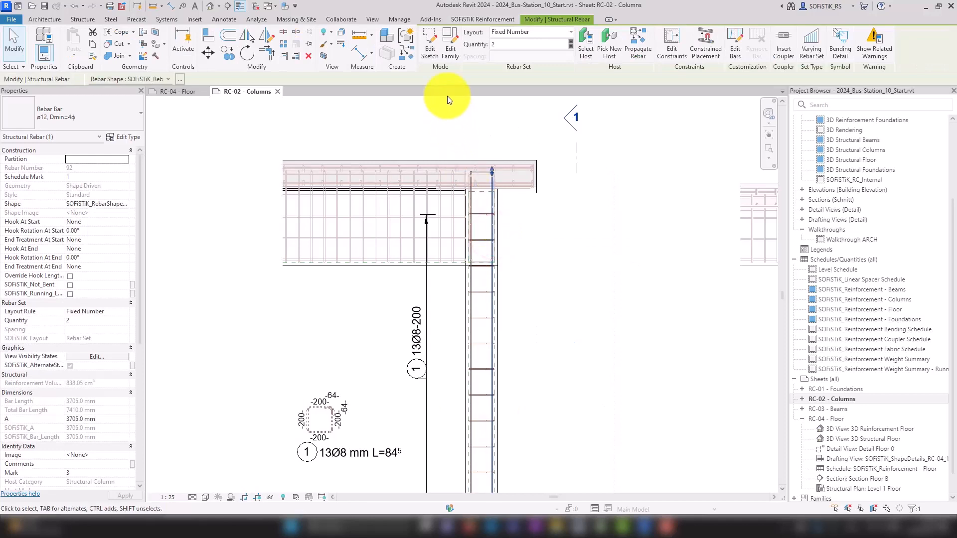
left_click(433, 39)
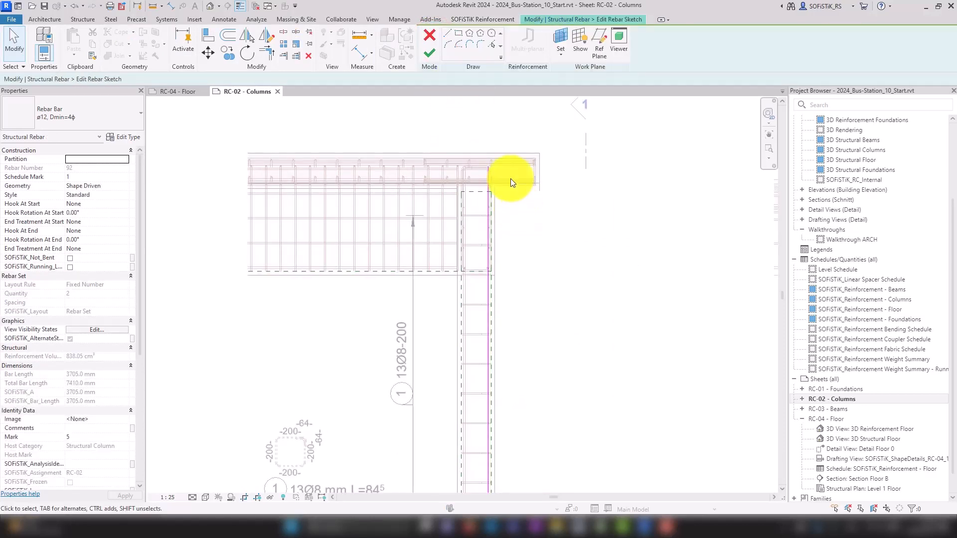
left_click(448, 34)
scroll(486, 177, "up", 3)
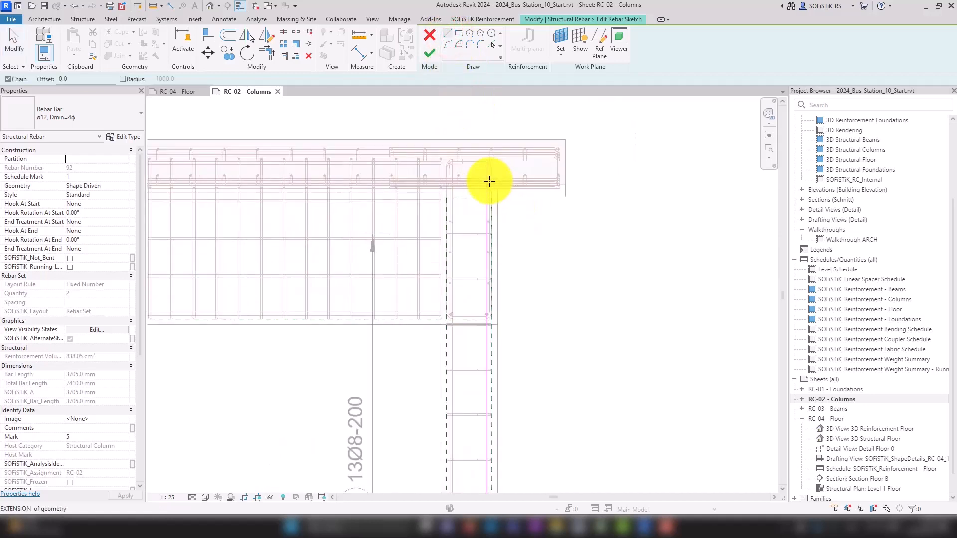
scroll(473, 159, "up", 2)
left_click(475, 157)
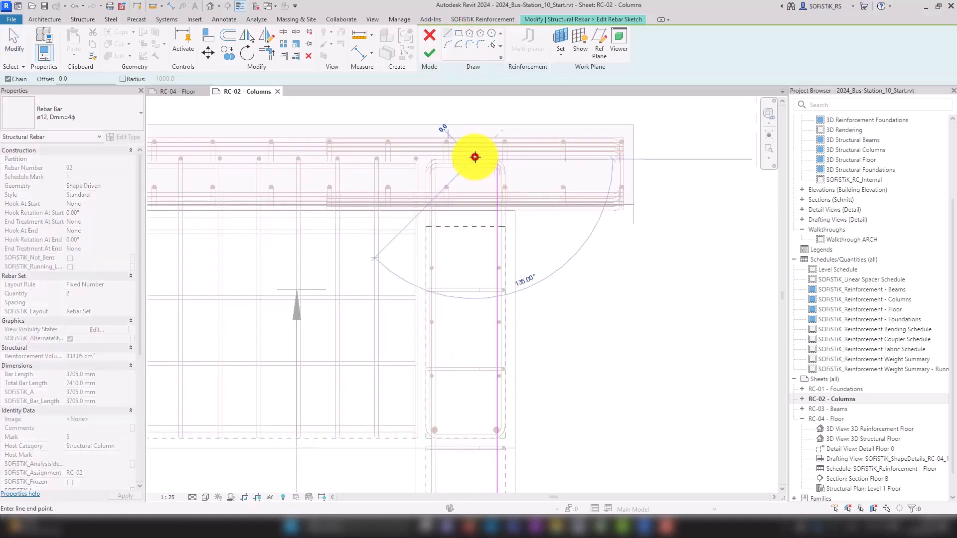
scroll(475, 157, "down", 3)
scroll(472, 314, "up", 4)
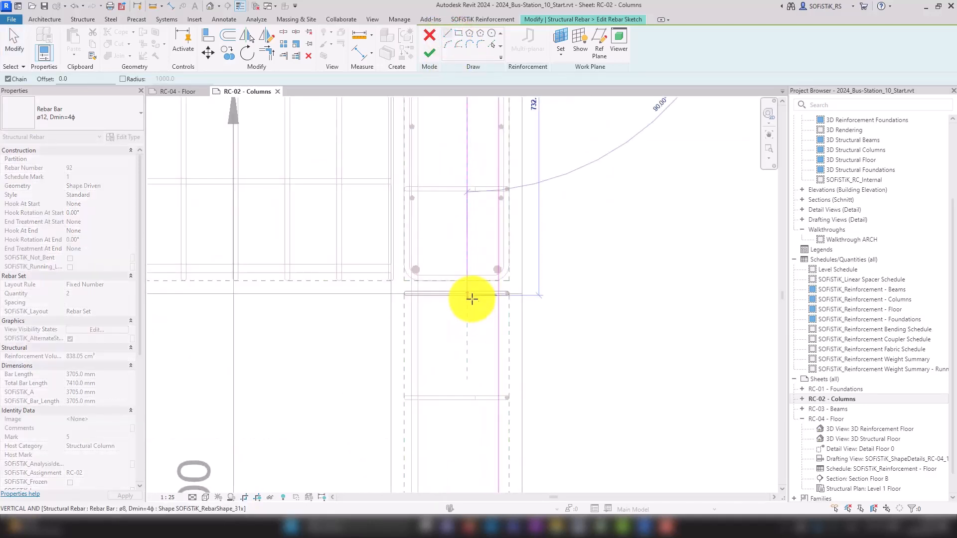
left_click(466, 272)
scroll(444, 292, "down", 2)
left_click(474, 354)
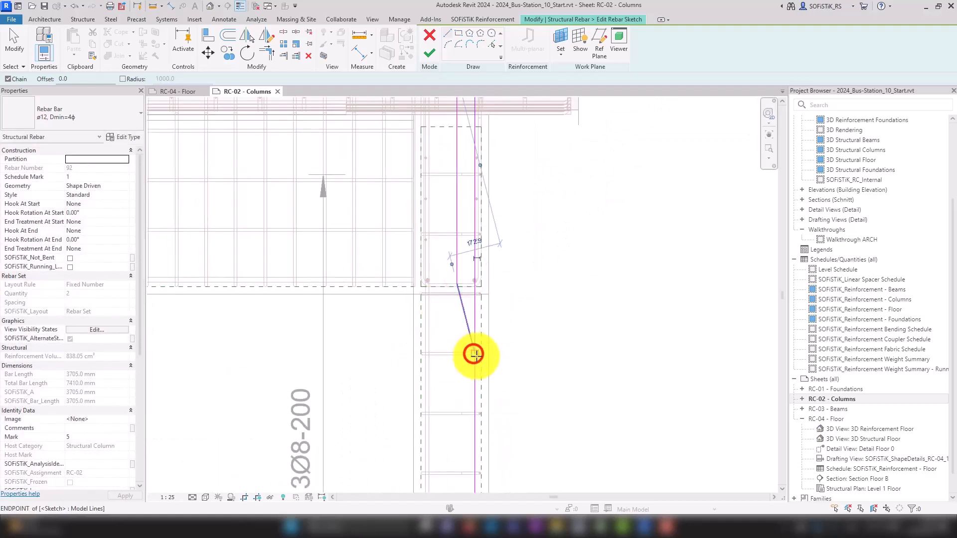
Trim the original bar line to a corner with the slanted segment and finish the rebar sketch.
left_click(267, 50)
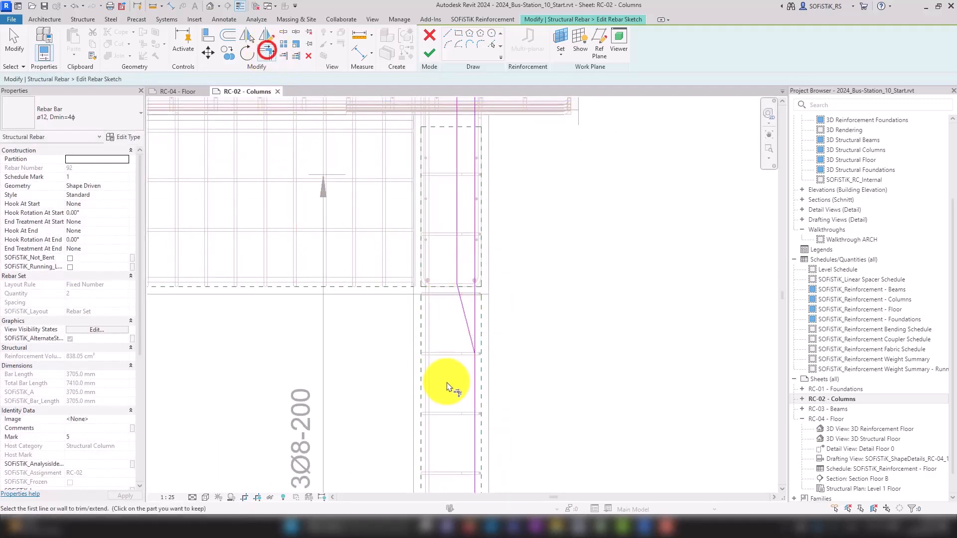
left_click(458, 310)
left_click(473, 383)
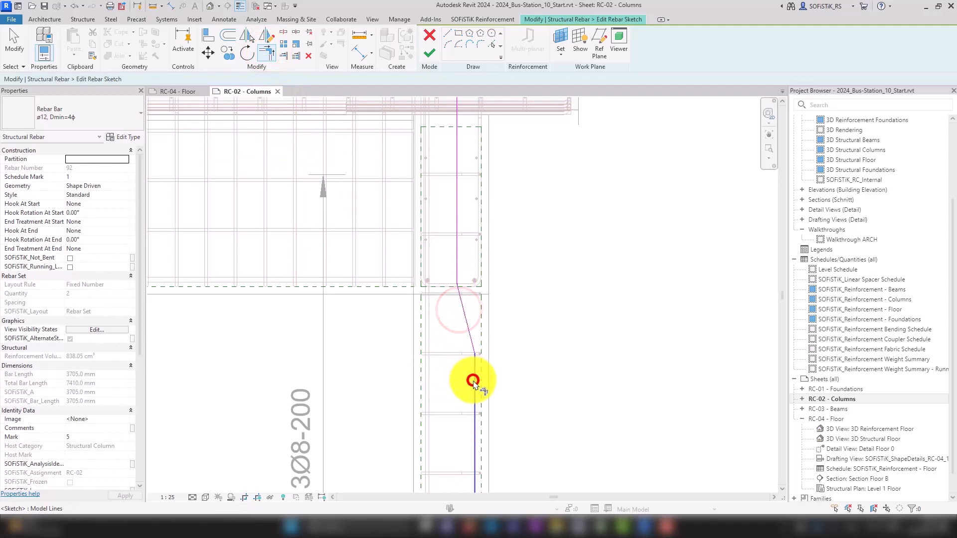
left_click(429, 52)
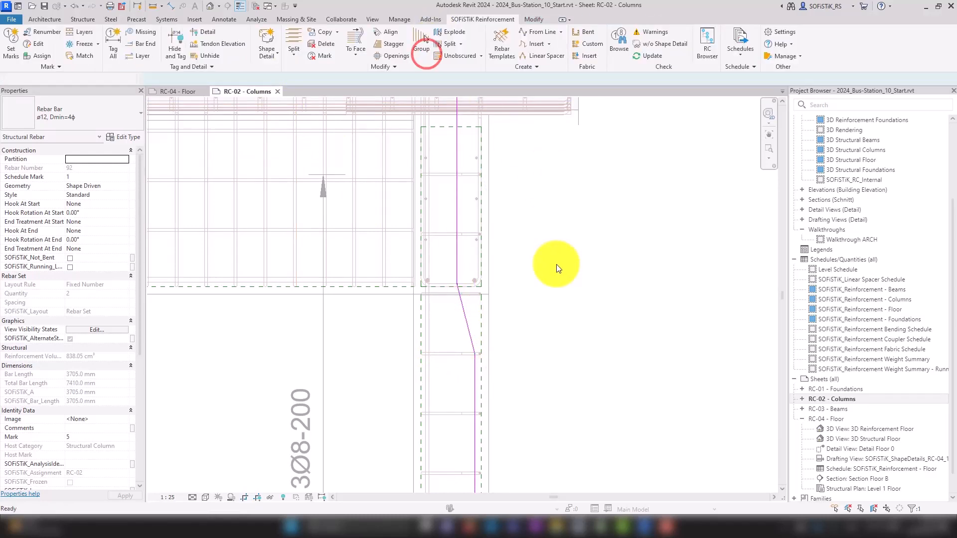
Set dimension D of the cranked column bars to 35 mm.
scroll(556, 264, "down", 2)
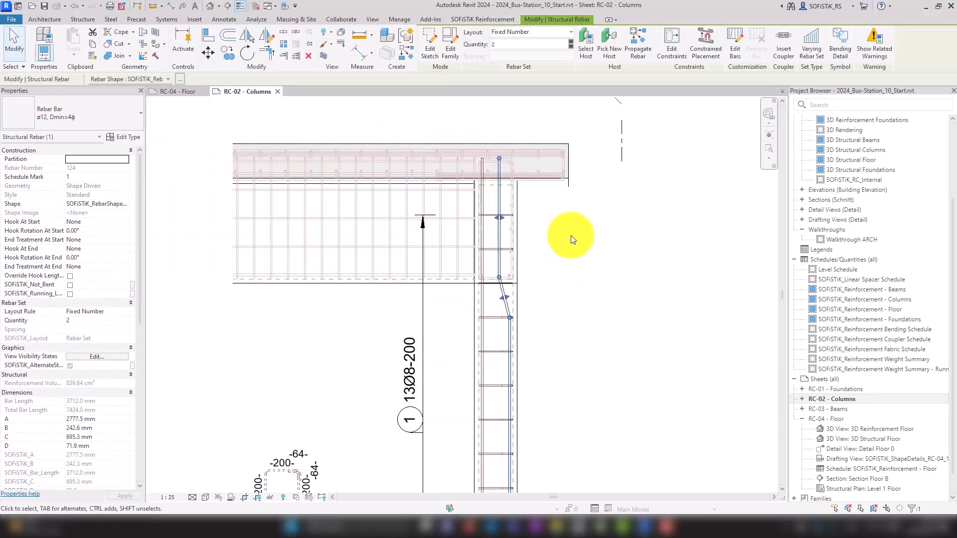
scroll(568, 240, "up", 3)
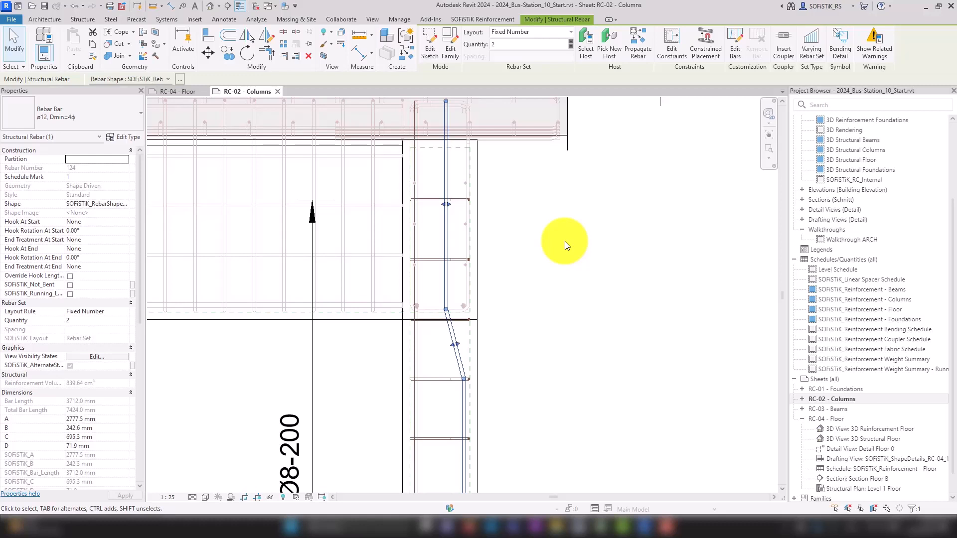
scroll(534, 359, "up", 2)
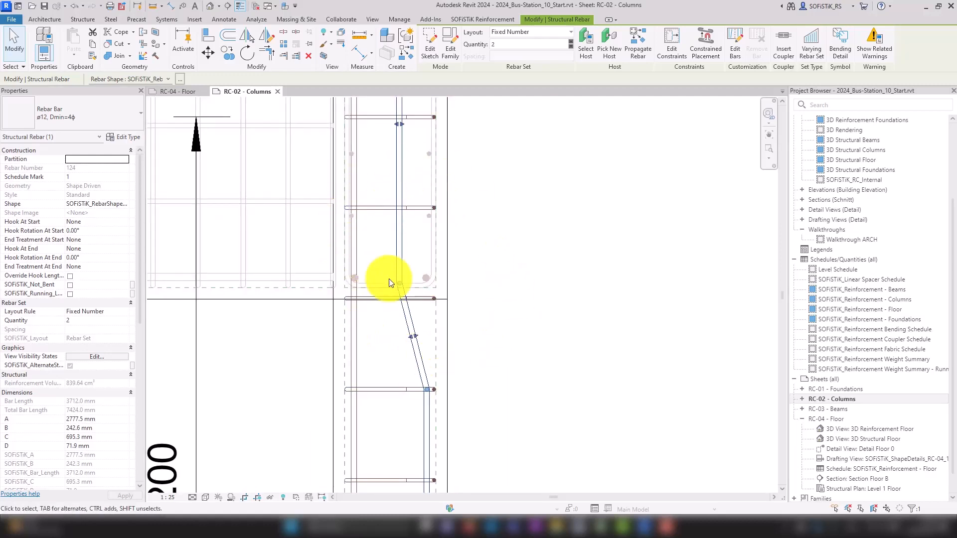
left_click(106, 447)
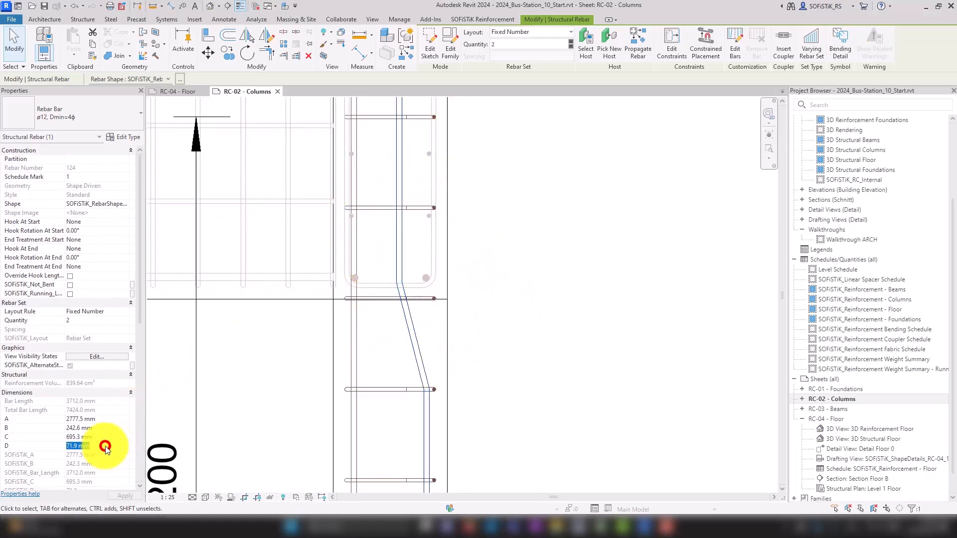
type("3")
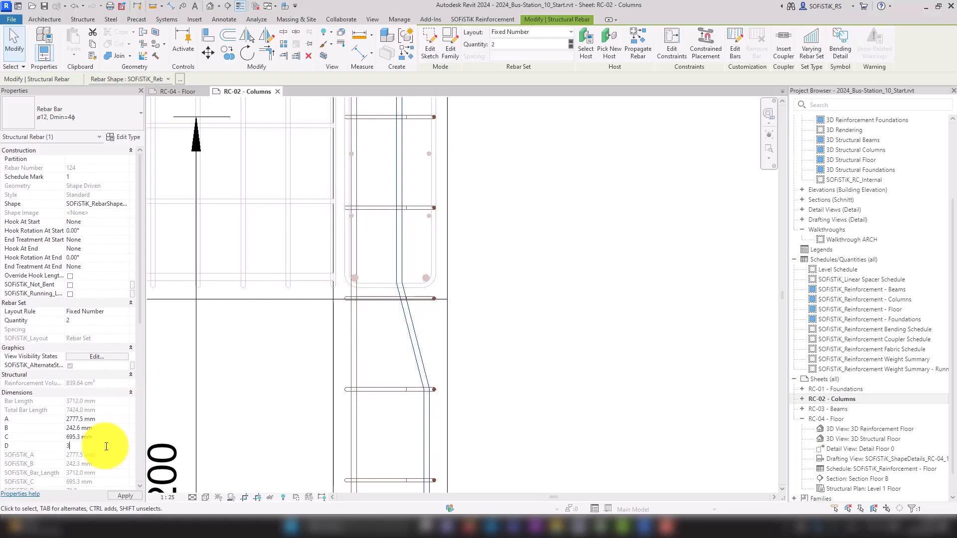
type("5")
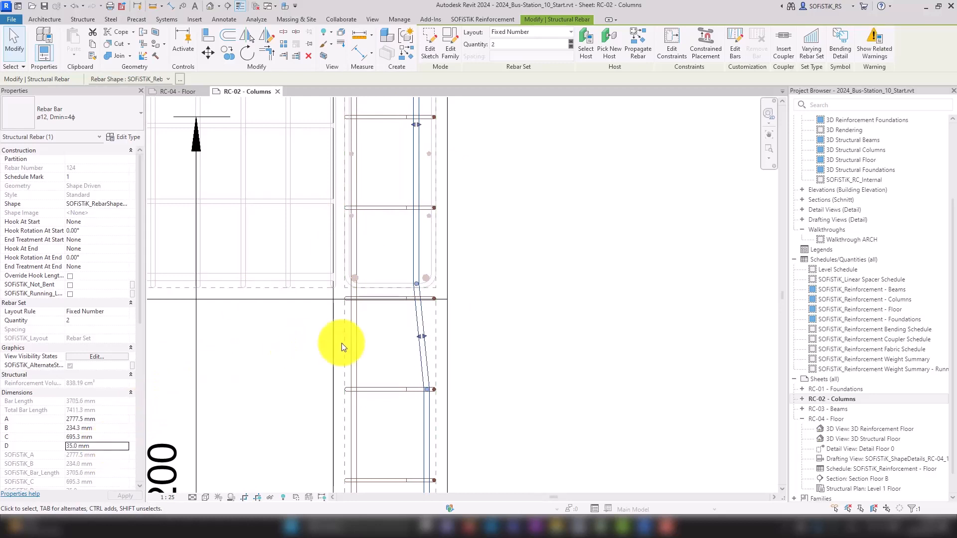
scroll(417, 320, "down", 2)
left_click(507, 322)
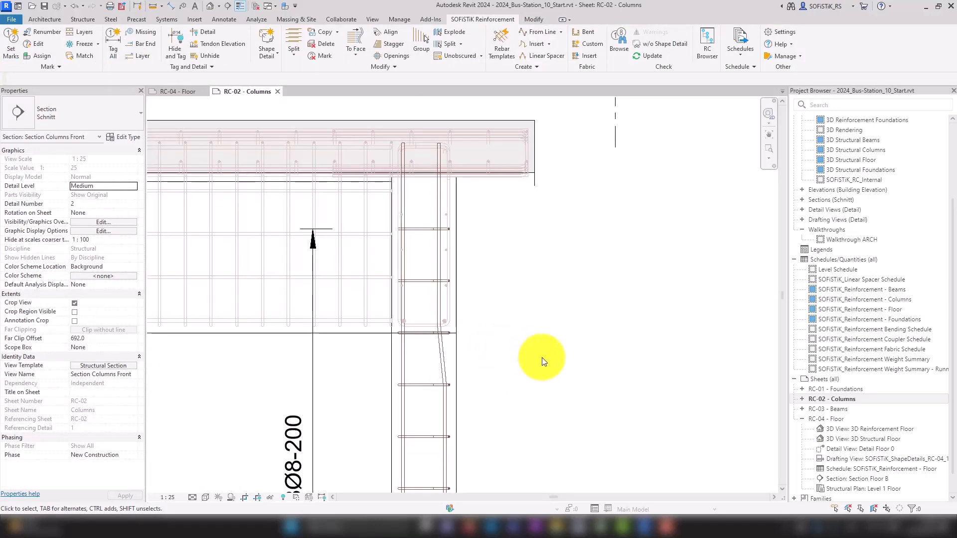
Activate the Level 1 Columns plan viewport around the column's reinforcement cross-section.
scroll(555, 367, "down", 3)
scroll(584, 371, "down", 2)
middle_click_drag(581, 373, 442, 325)
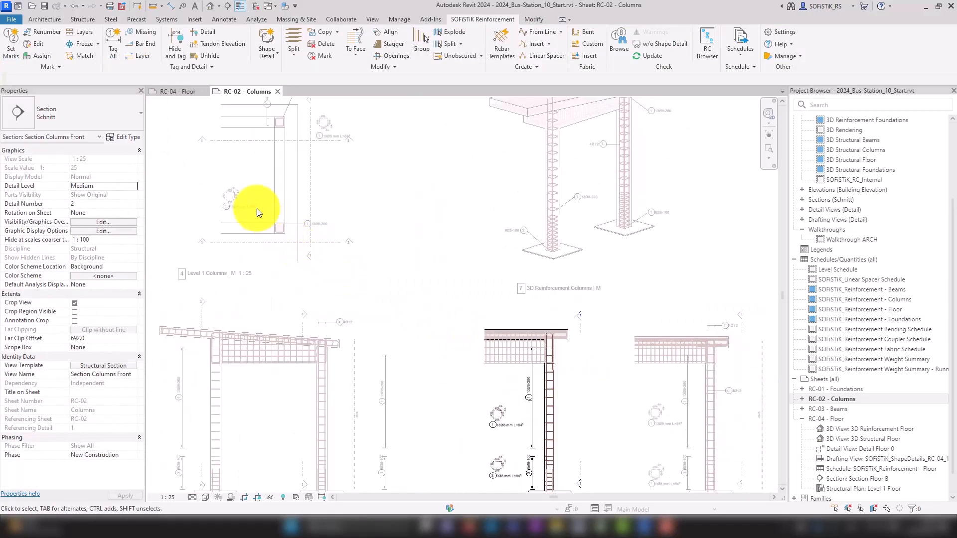
scroll(257, 214, "up", 3)
scroll(279, 225, "up", 2)
left_click(304, 233)
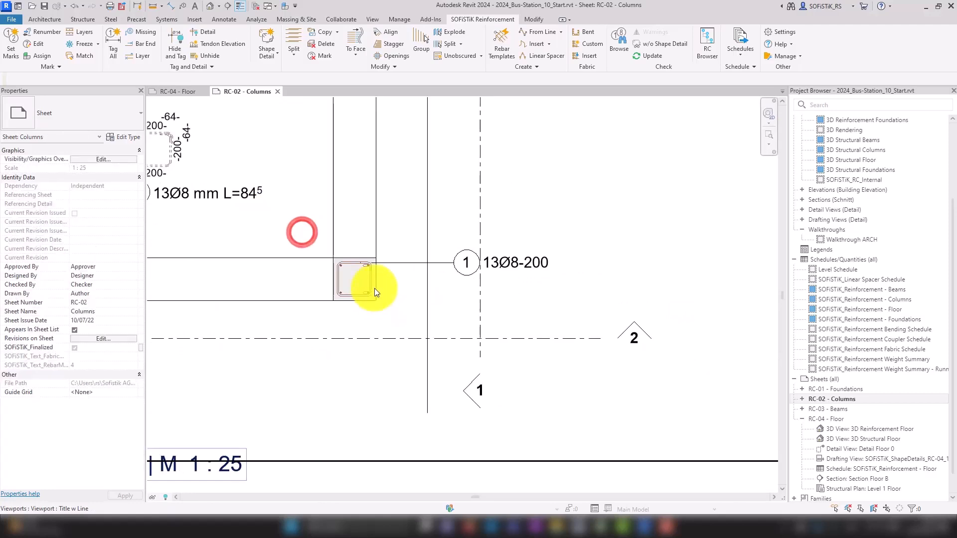
scroll(359, 280, "up", 3)
double_click(352, 267)
Change the cranked rebar set's layout rule in the column plan to Single.
left_click(365, 237)
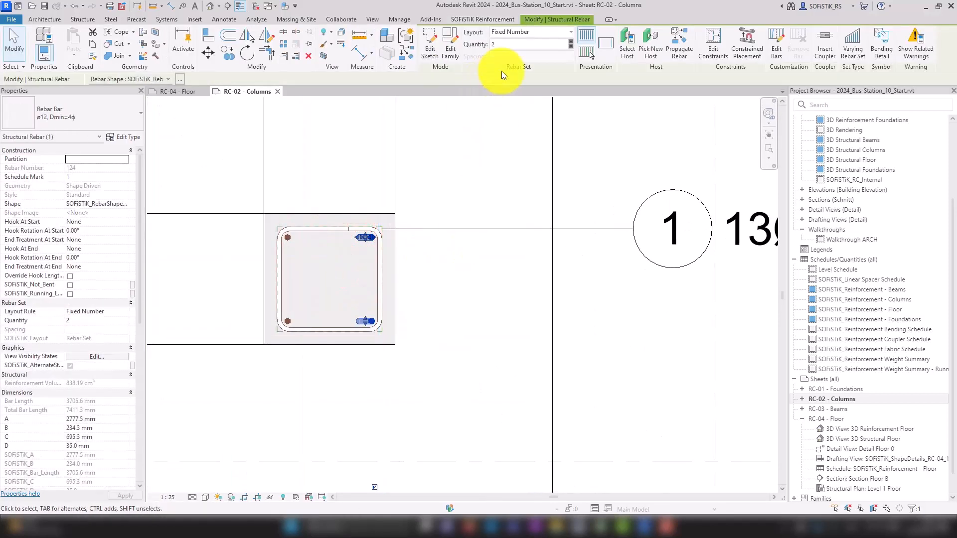
left_click(533, 33)
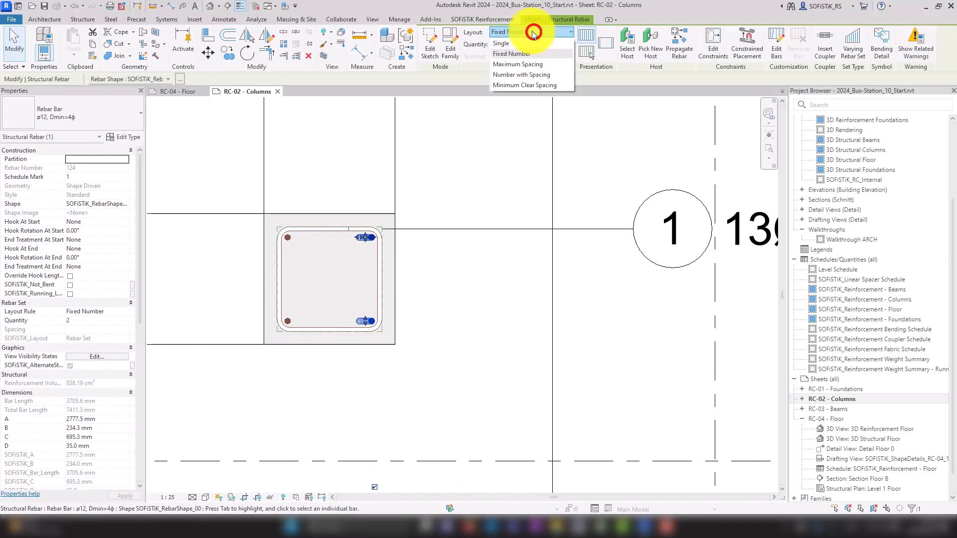
left_click(504, 43)
scroll(352, 254, "up", 1)
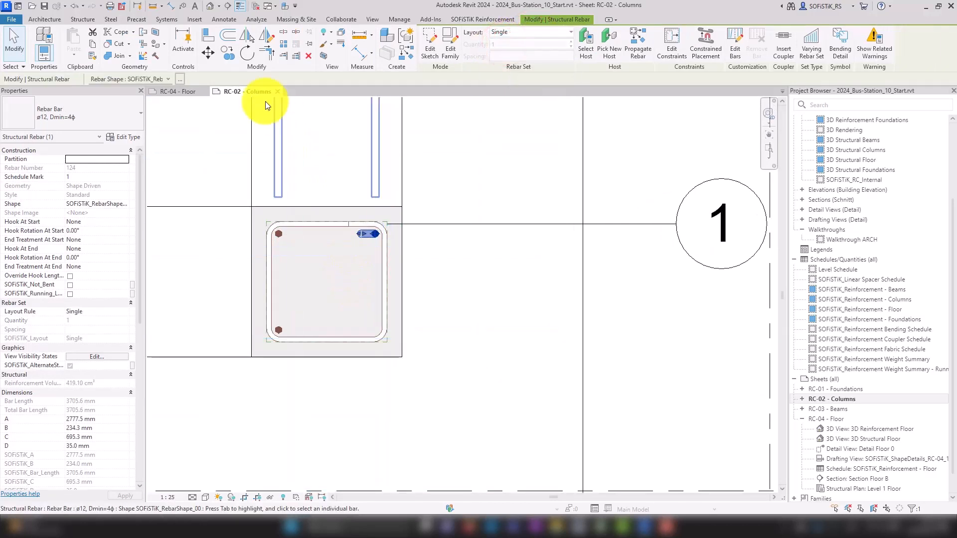
Rotate the cranked bar 45° about its corner bar centre so the offset points diagonally into the column.
left_click(248, 54)
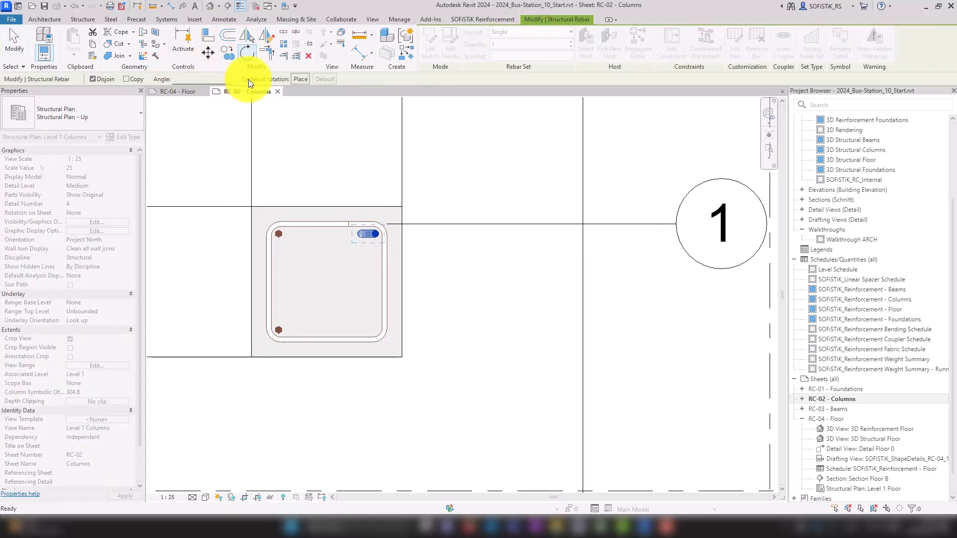
left_click(299, 79)
scroll(353, 235, "up", 3)
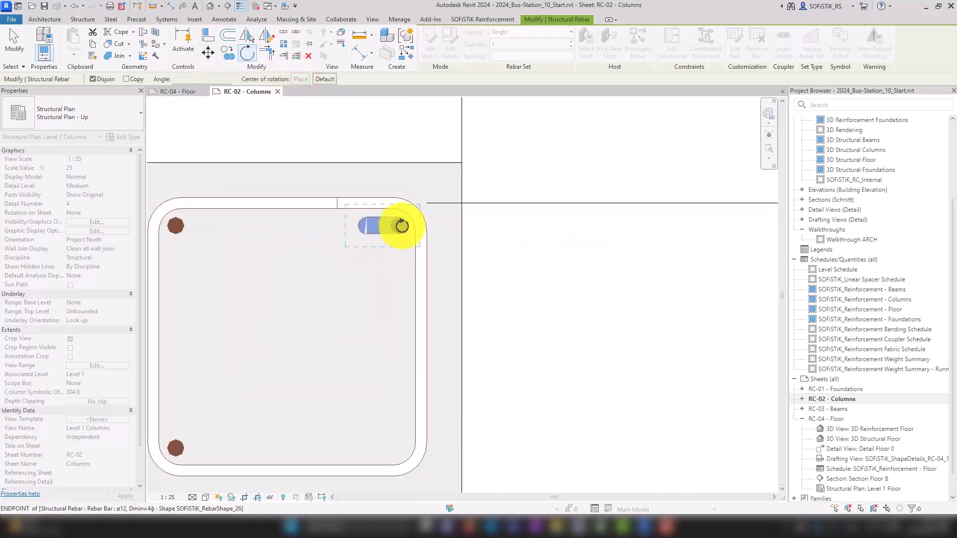
left_click(378, 229)
left_click(297, 224)
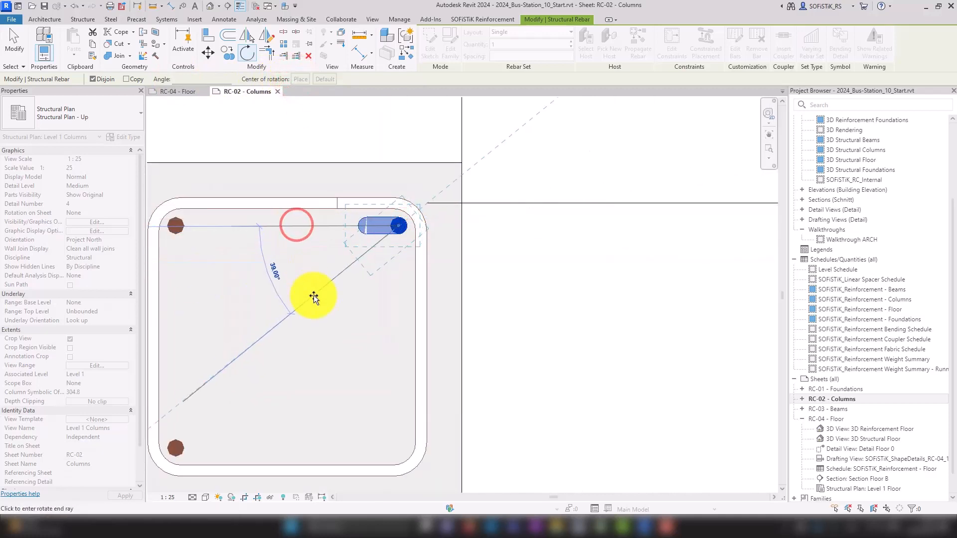
type("45")
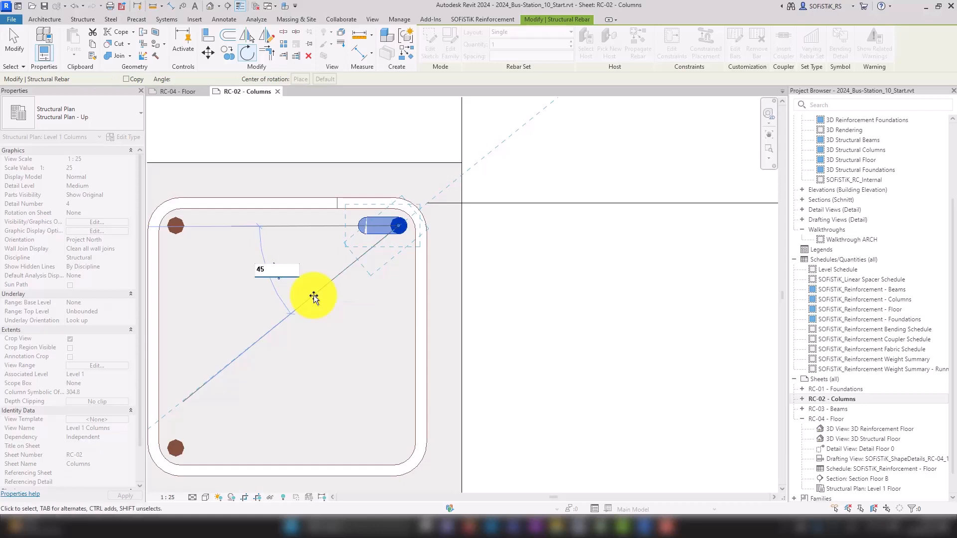
key("Return")
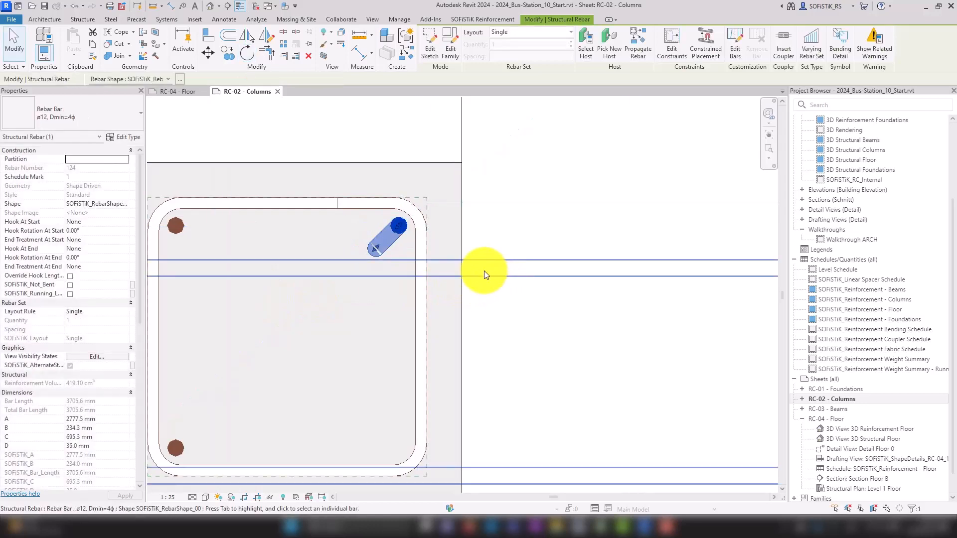
Delete the remaining pair of straight bars on the other side of the column.
scroll(481, 271, "down", 1)
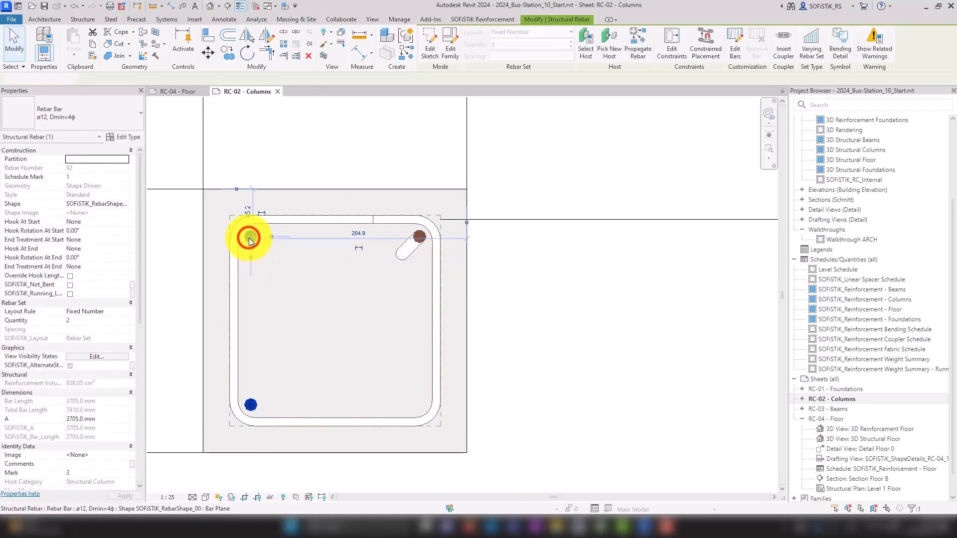
key("Escape")
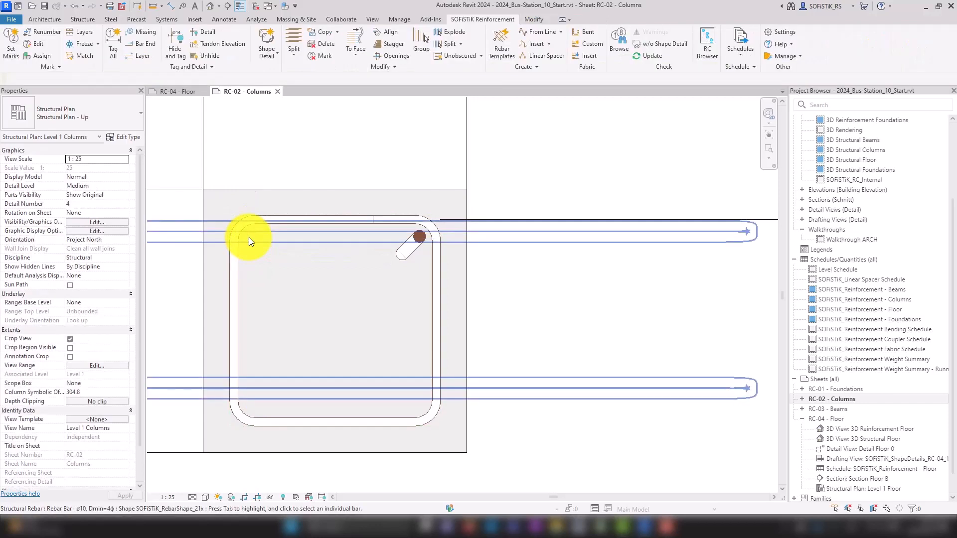
Mirror a copy of the cranked corner bar about the column's Center (Left/Right) axis in the column plan.
left_click(414, 248)
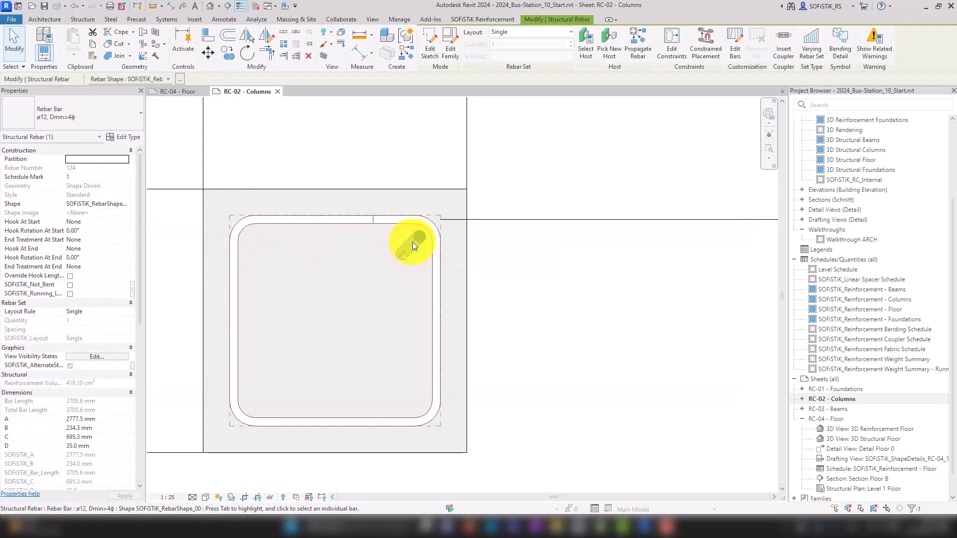
left_click(247, 39)
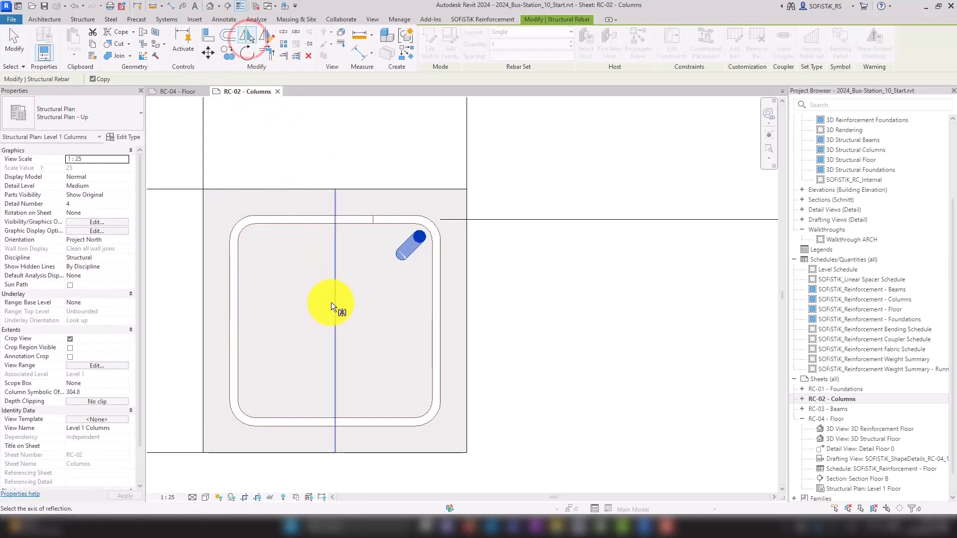
left_click(333, 297)
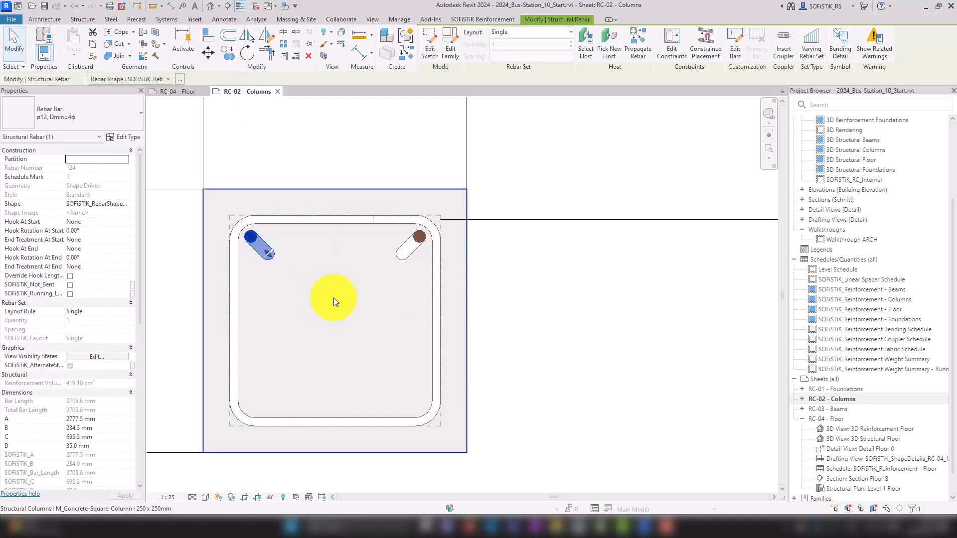
Mirror copies of both cranked bars about the column's Center (Front/Back) axis to fill the remaining two corners.
left_click(407, 244, "ctrl")
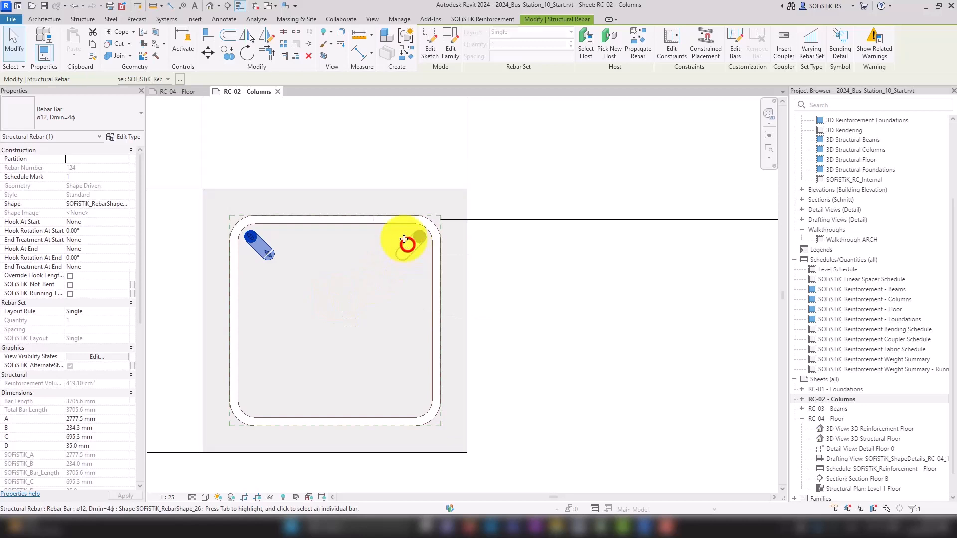
left_click(248, 36)
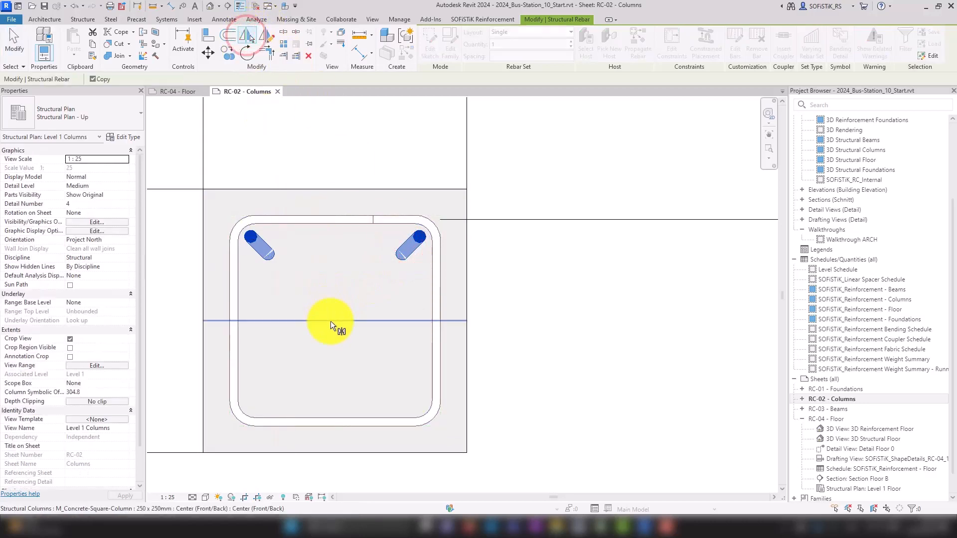
left_click(318, 322)
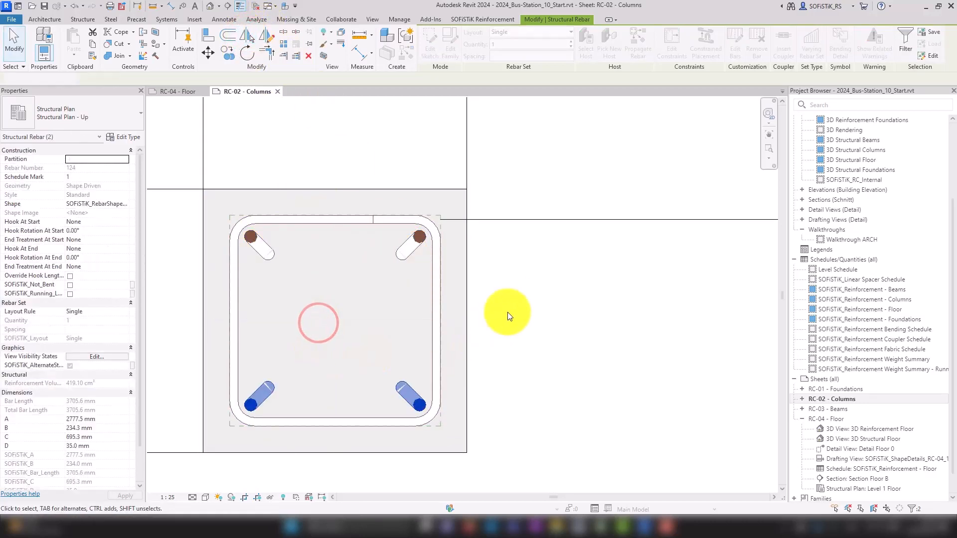
left_click(522, 296)
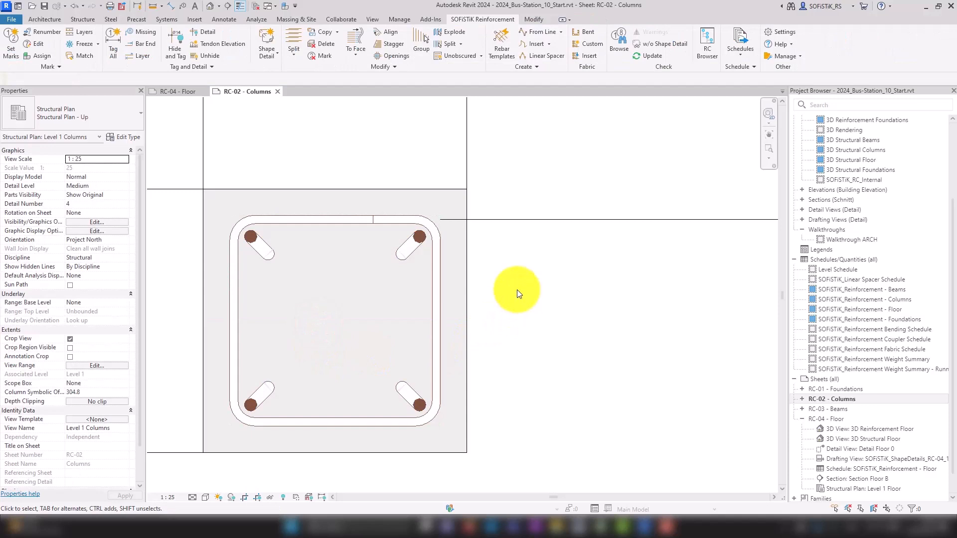
Leave the column plan viewport and activate the Section Columns Front viewport on the sheet.
scroll(523, 203, "down", 2)
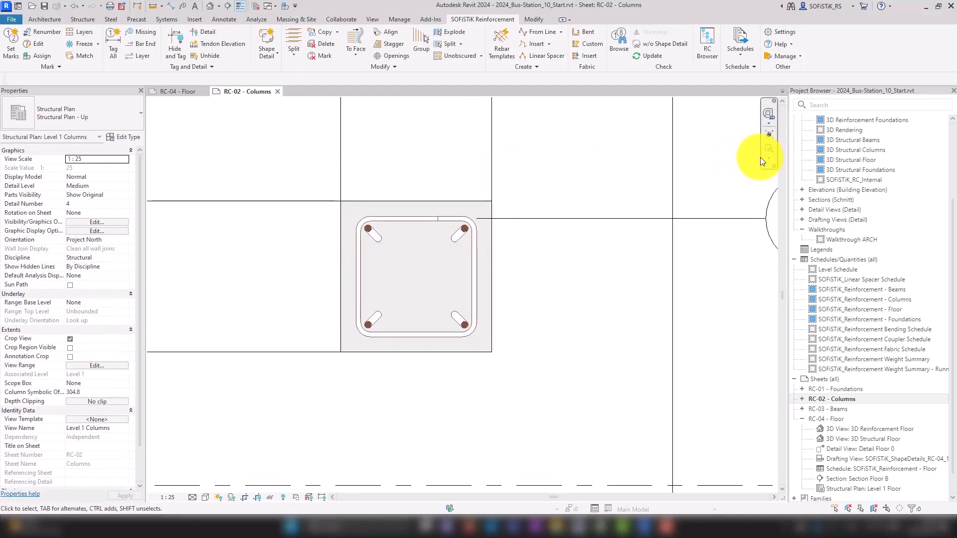
left_click(770, 148)
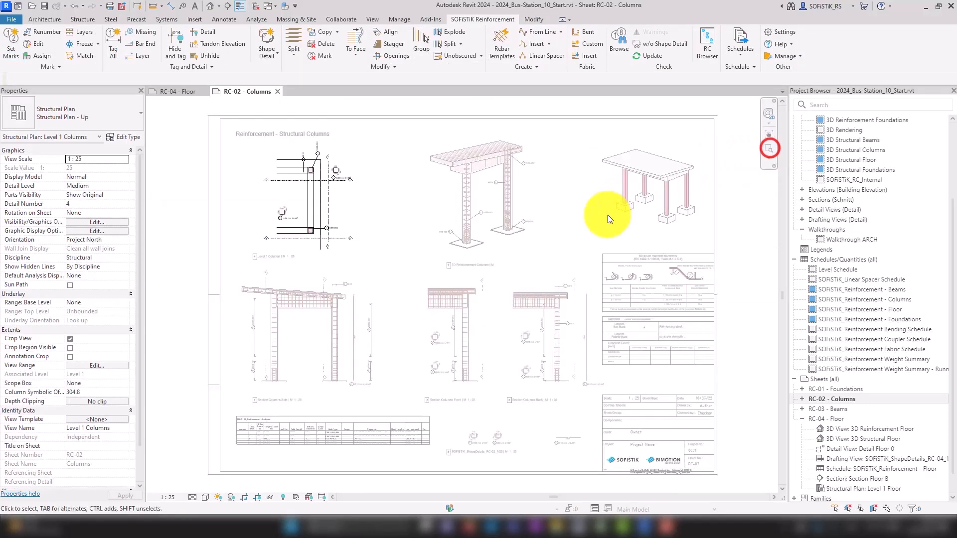
double_click(570, 217)
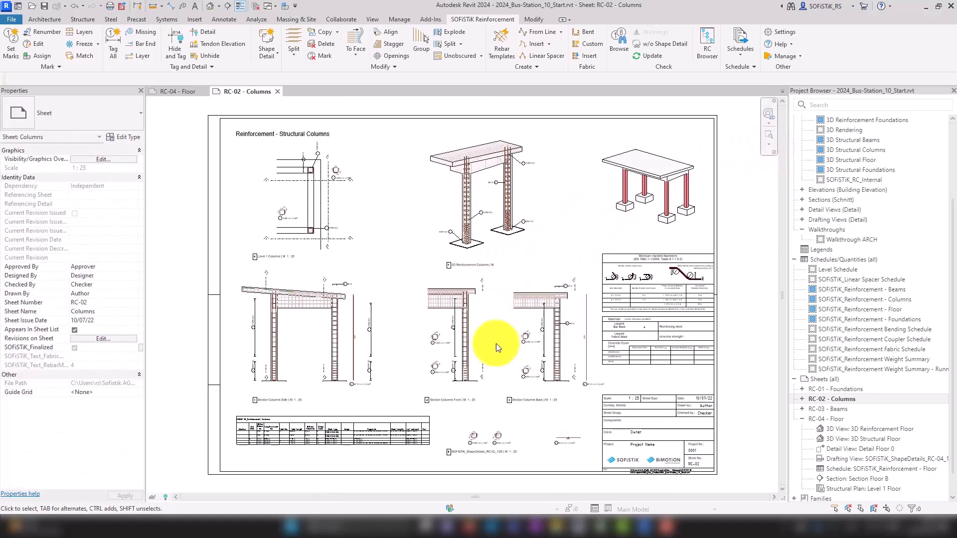
left_click(466, 375)
scroll(465, 375, "up", 3)
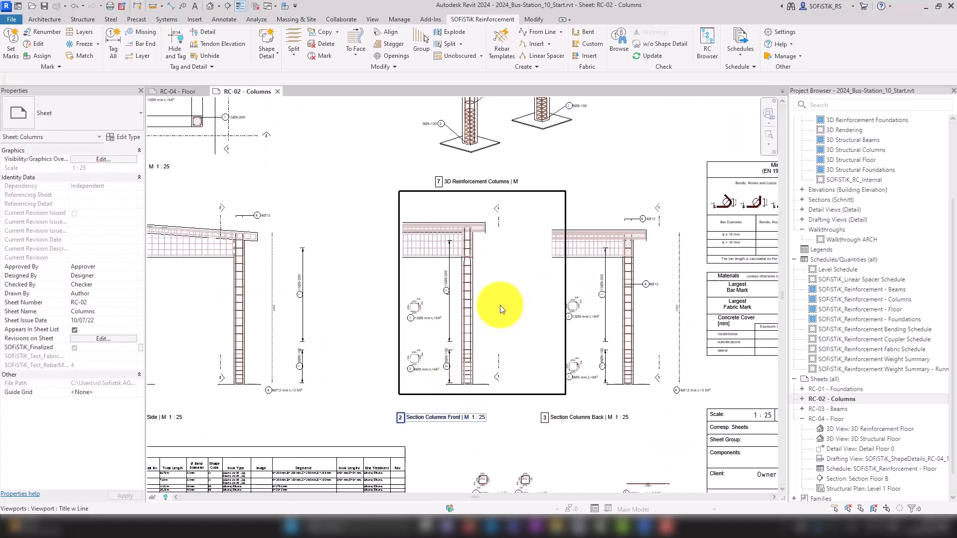
scroll(479, 284, "up", 3)
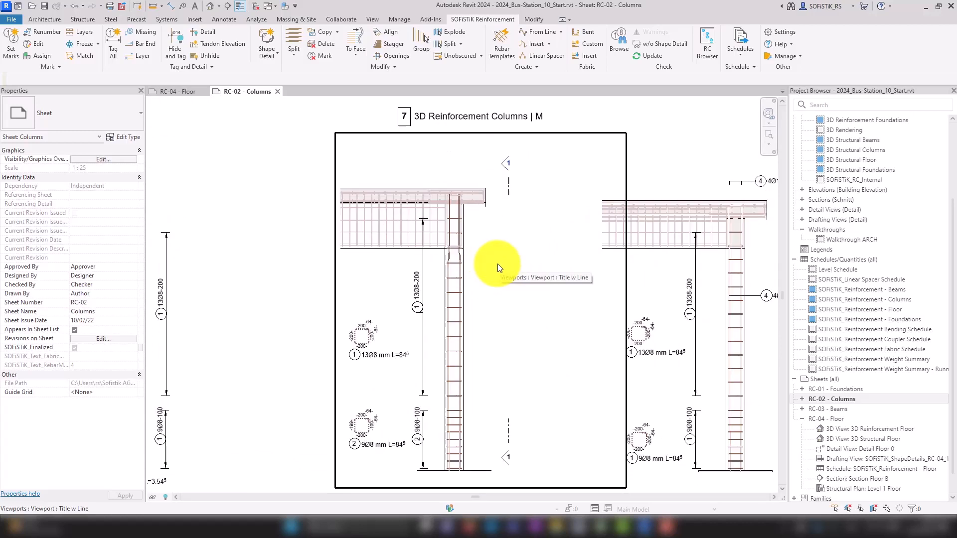
scroll(453, 344, "up", 1)
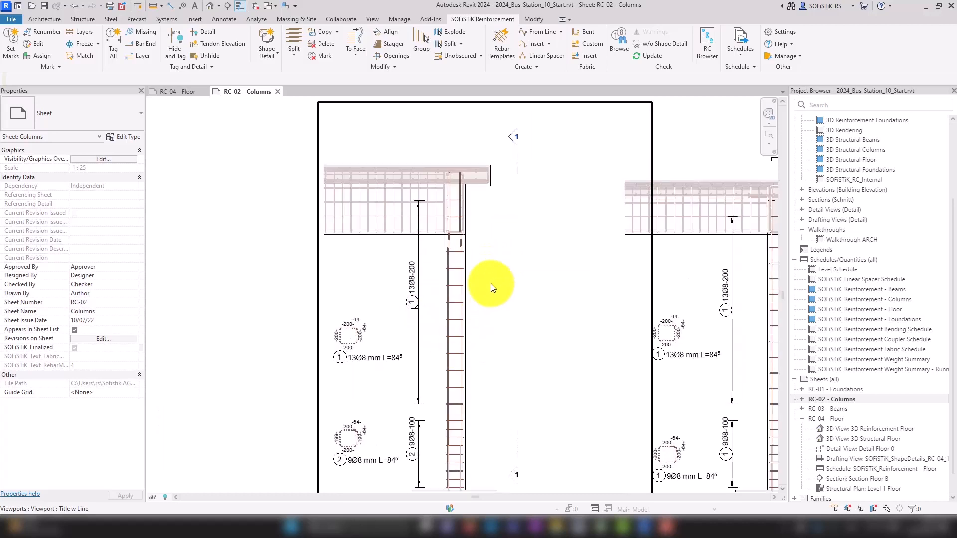
scroll(478, 266, "down", 1)
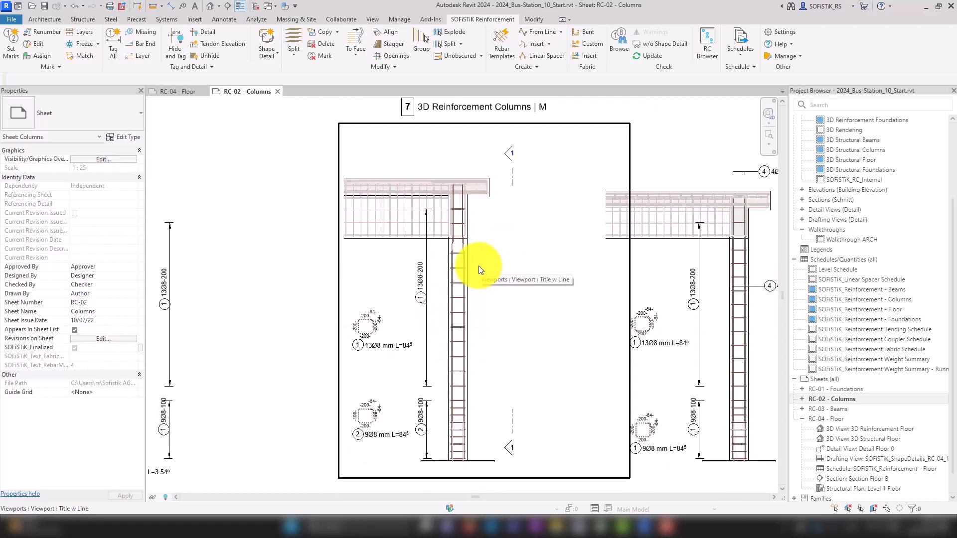
double_click(516, 298)
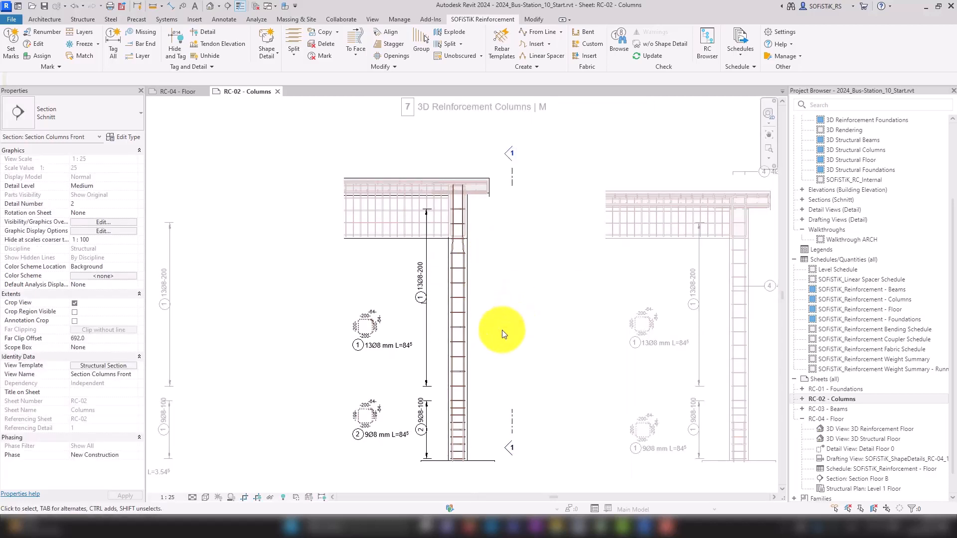
Check the Section Columns Front view for reinforcement without shape details.
scroll(502, 330, "up", 1)
scroll(376, 245, "down", 1)
scroll(475, 417, "up", 1)
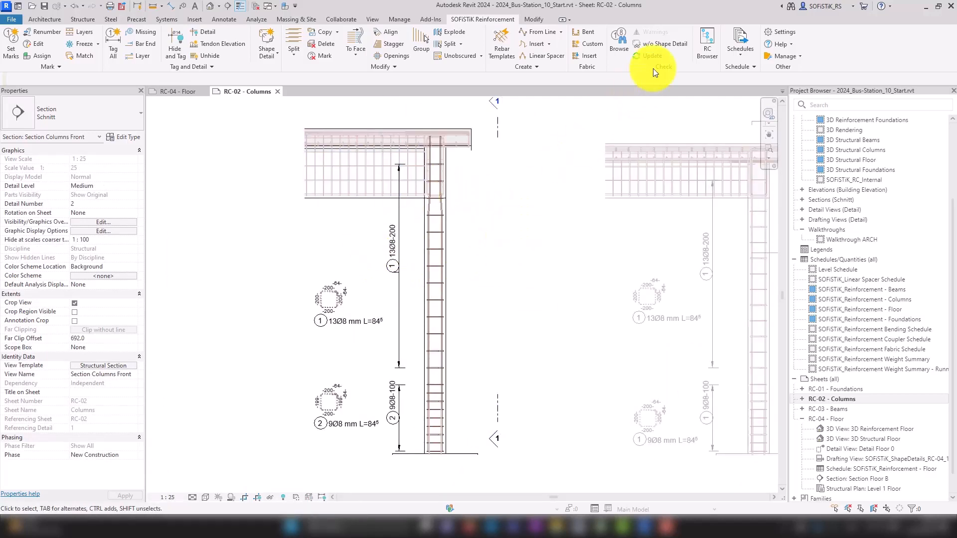
left_click(652, 43)
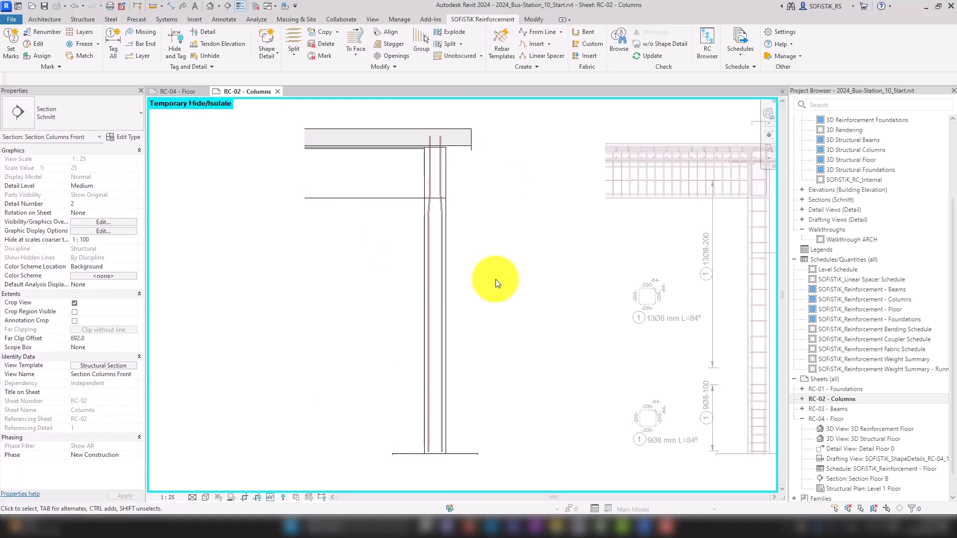
Place partial shape details for both visible cranked bars beside the column in Section Columns Front.
left_click(265, 56)
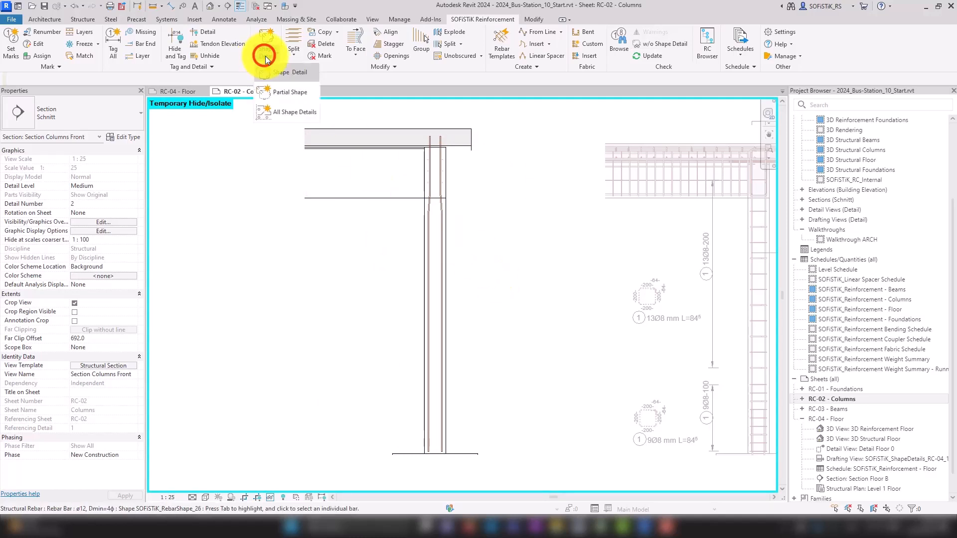
left_click(287, 91)
left_click(444, 326)
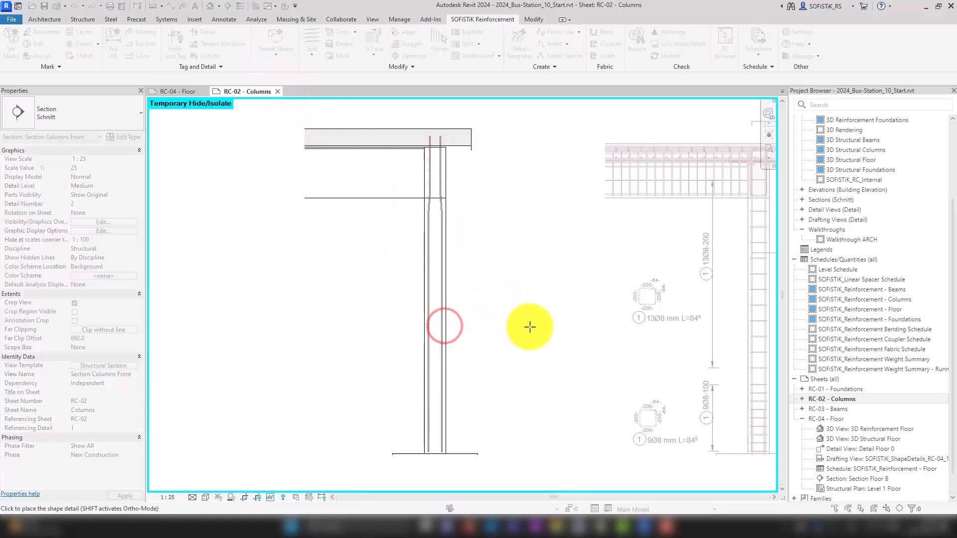
left_click(556, 325)
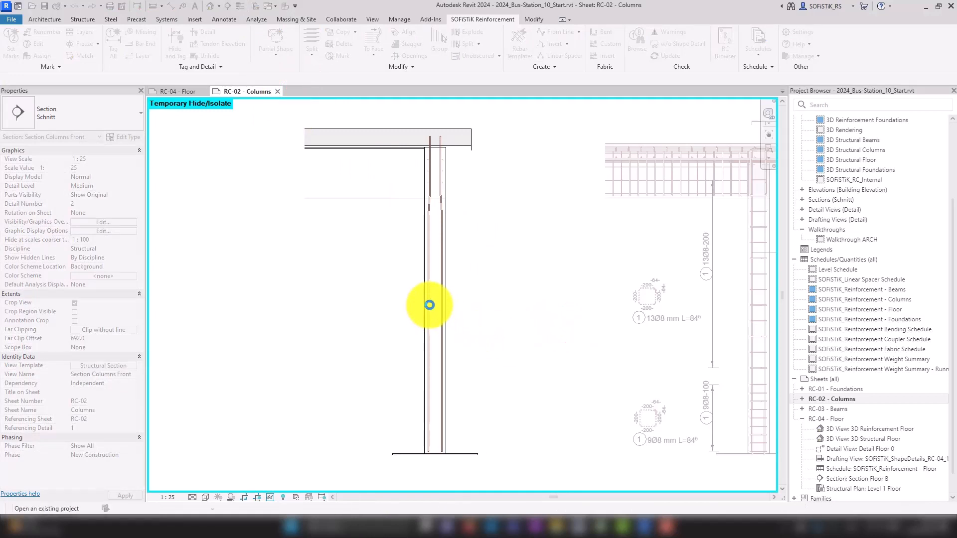
left_click(429, 304)
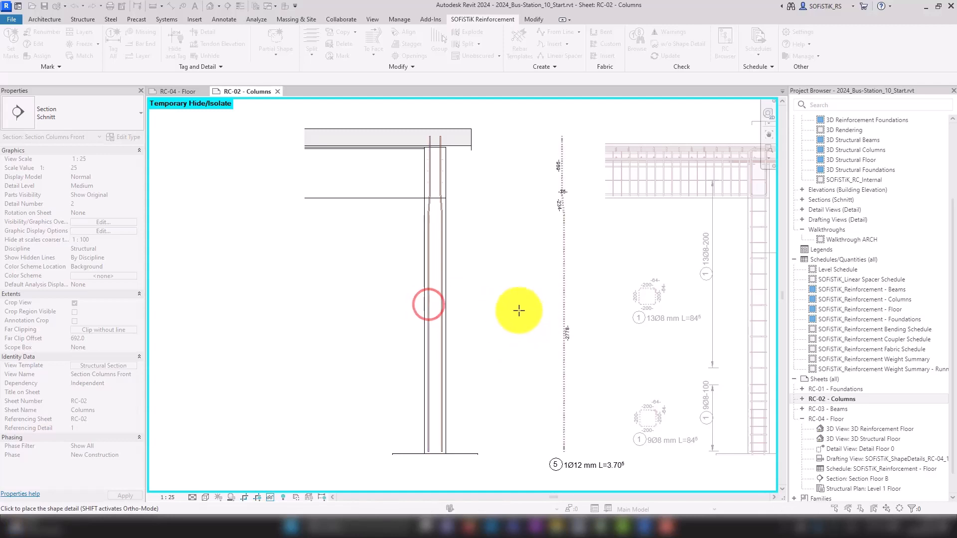
left_click(501, 313)
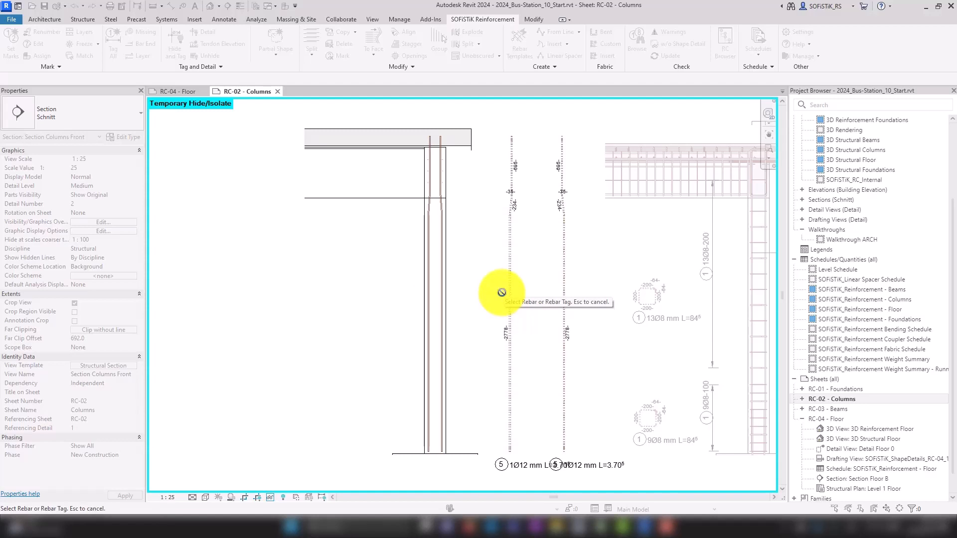
Reset the temporary isolation in Section Columns Front and deactivate the viewport to return to the sheet.
scroll(393, 251, "down", 5)
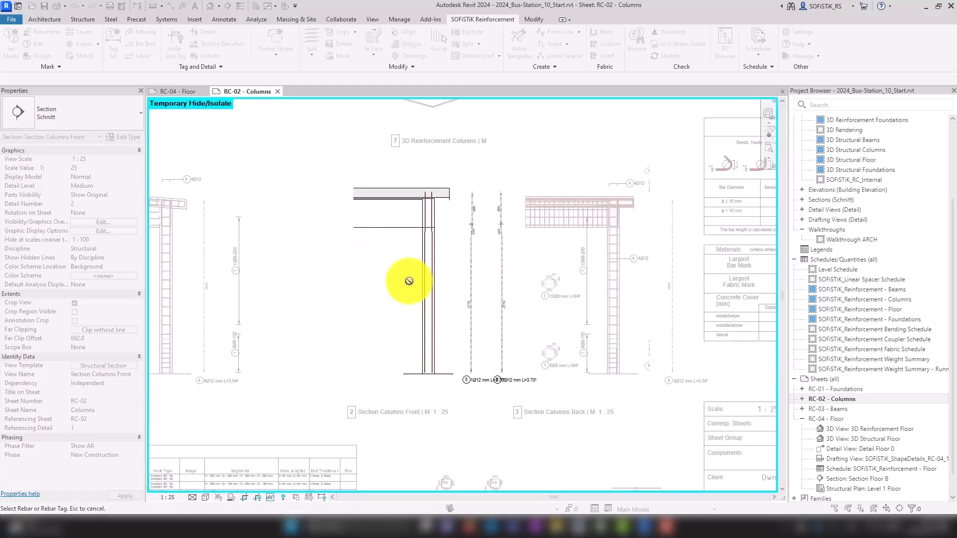
scroll(489, 452, "up", 2)
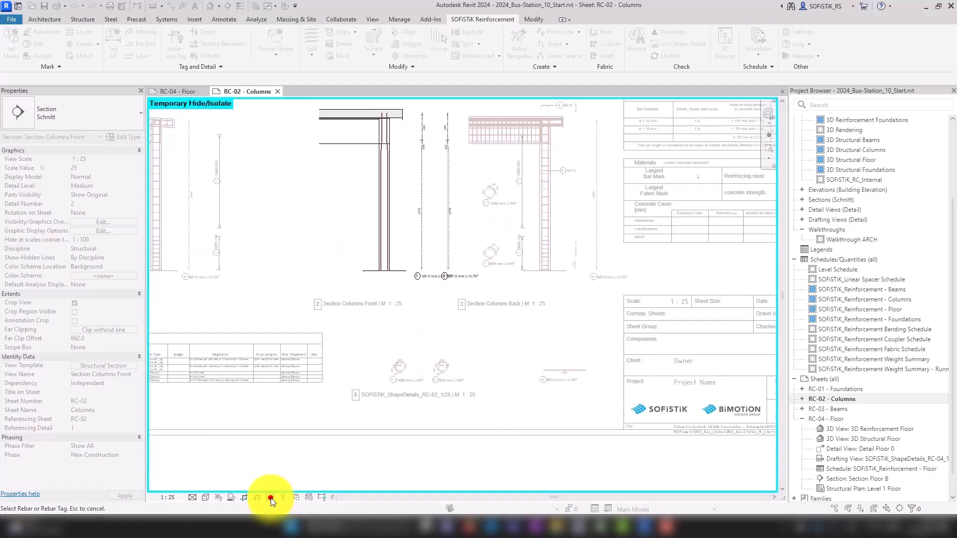
left_click(271, 498)
left_click(286, 485)
scroll(470, 353, "up", 2)
left_click(476, 351)
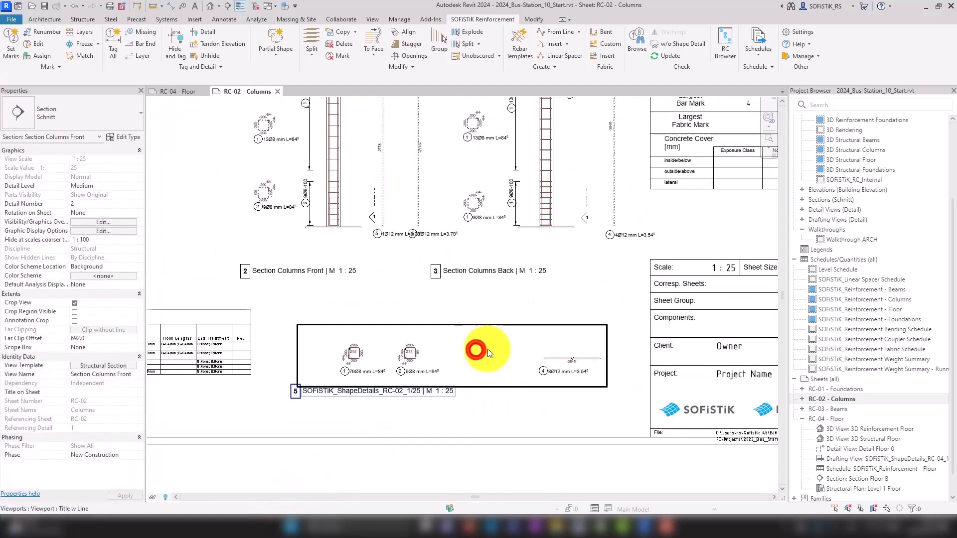
key("Escape")
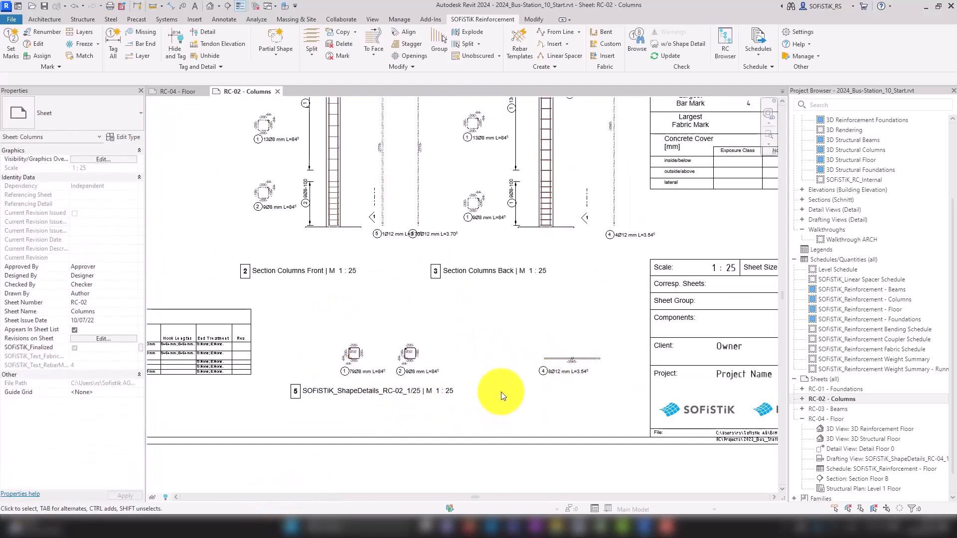
Generate all shape details for sheet RC-02 and move the shape details viewport title below the new row of details.
left_click(273, 52)
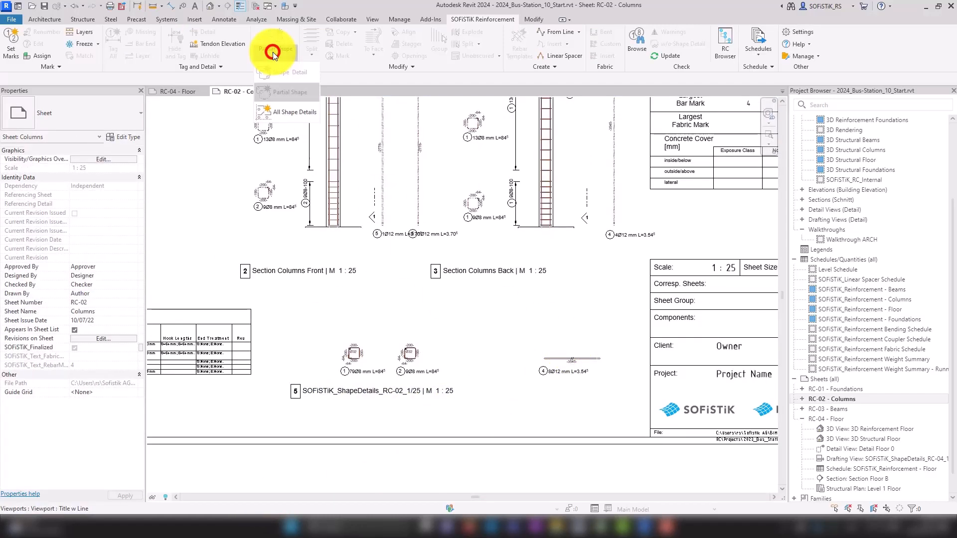
left_click(277, 111)
left_click(468, 280)
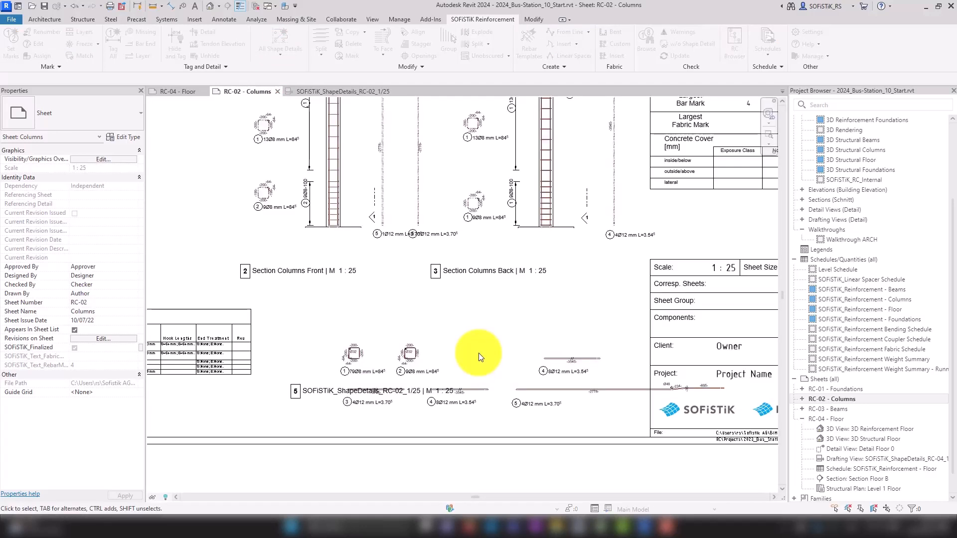
left_click(297, 393)
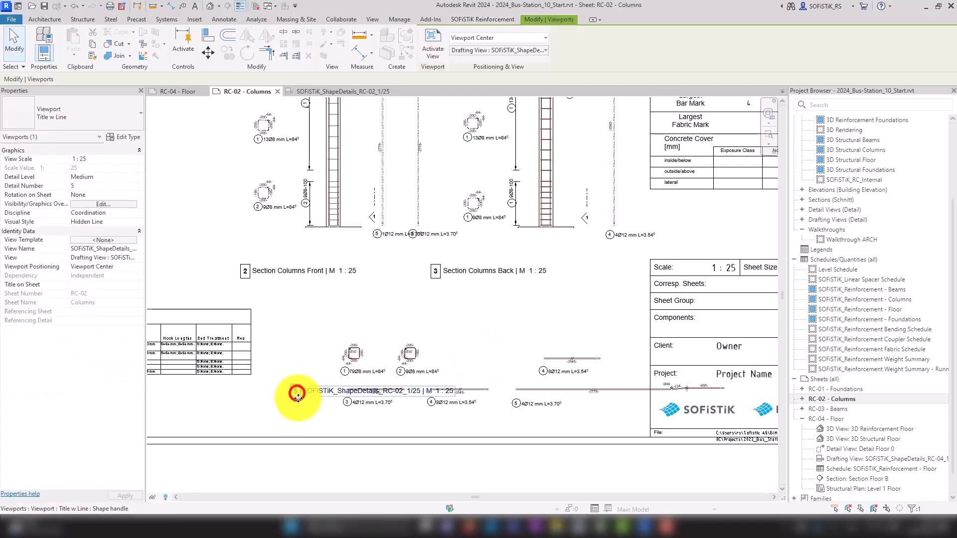
left_click_drag(309, 397, 310, 427)
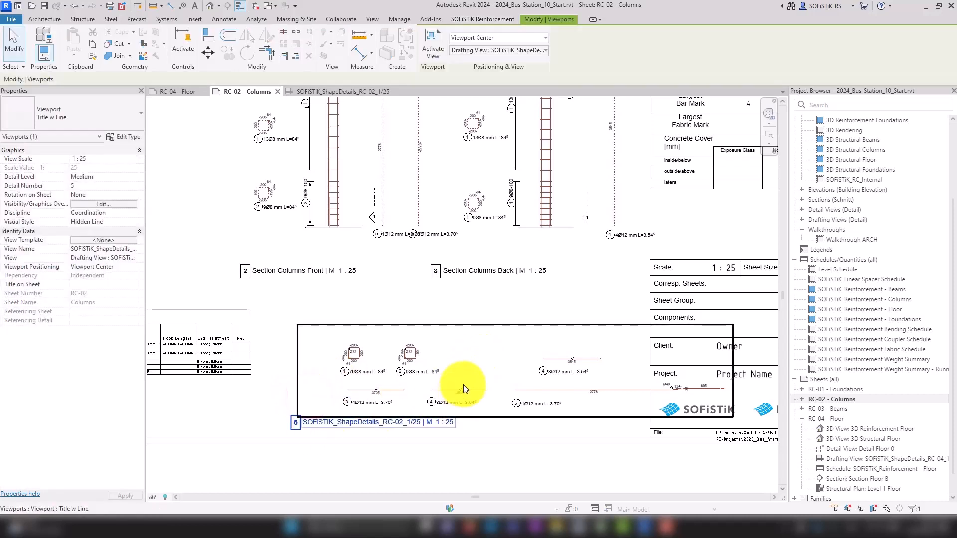
In the shape details viewport, move the mark 5 cranked bar detail to the upper row and the upper mark 4 detail to the lower row.
double_click(465, 366)
scroll(611, 439, "up", 4)
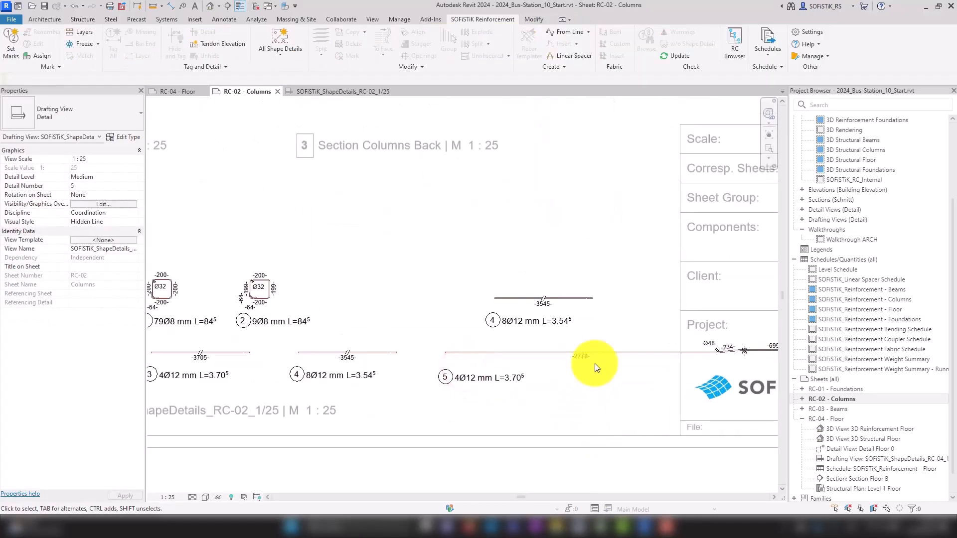
left_click(603, 353)
left_click_drag(615, 353, 501, 360)
left_click(503, 299)
left_click(602, 398)
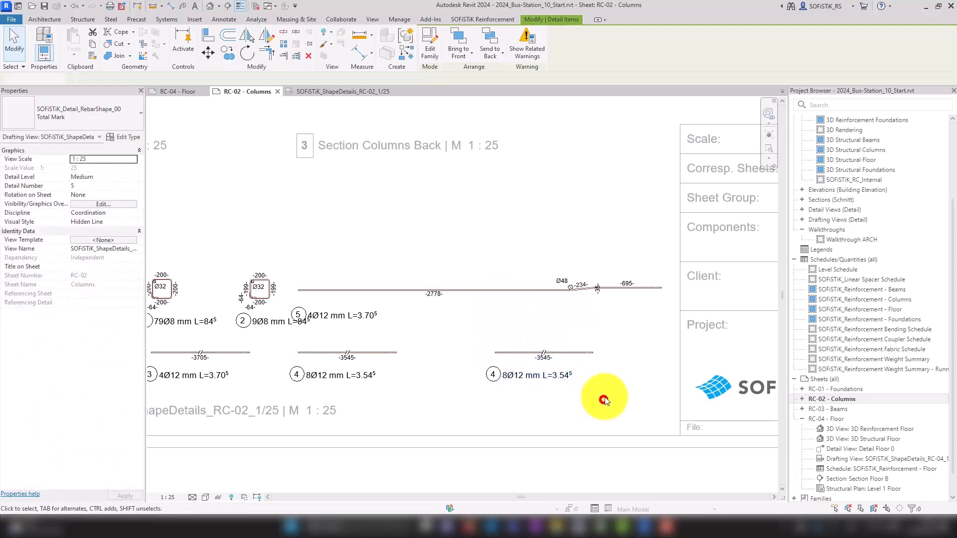
Expand the project's lists of detail views and drafting views to show the shape details views.
scroll(624, 352, "down", 3)
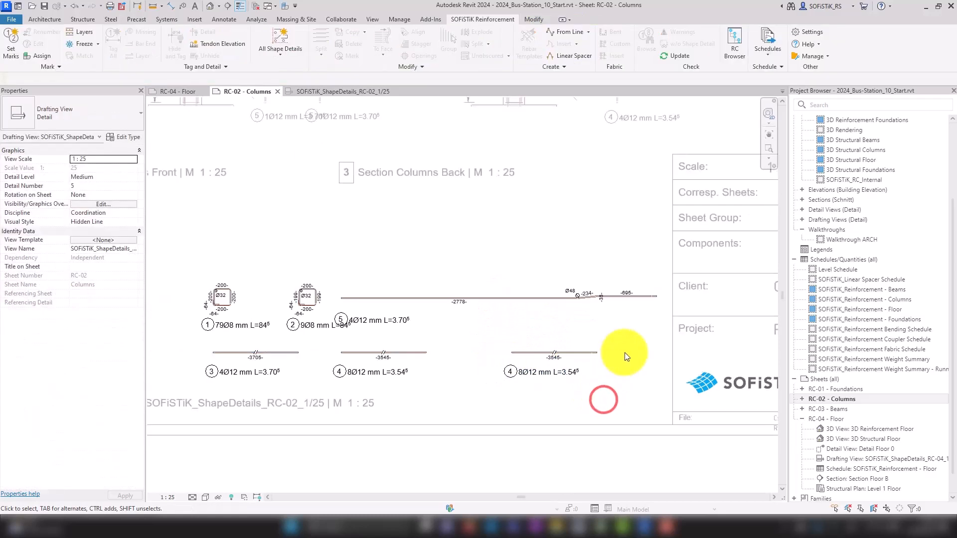
left_click(802, 210)
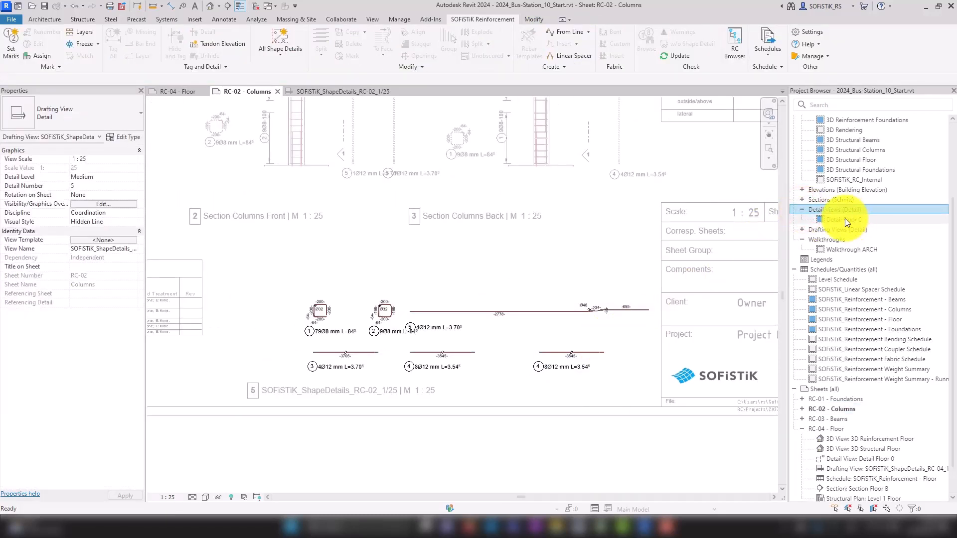
left_click(802, 230)
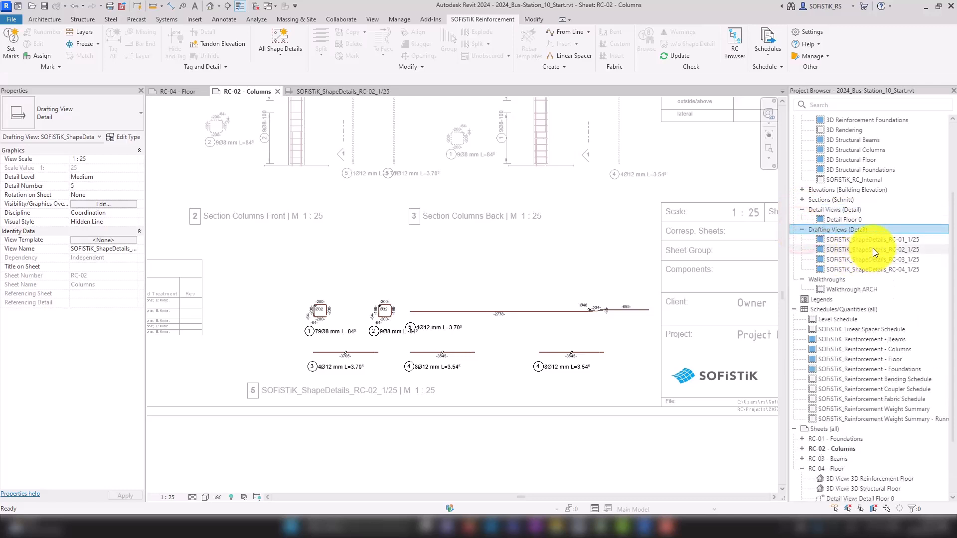
Delete the drafting view SOFiSTiK_ShapeDetails_RC-02_1/25 from the project.
left_click(872, 249)
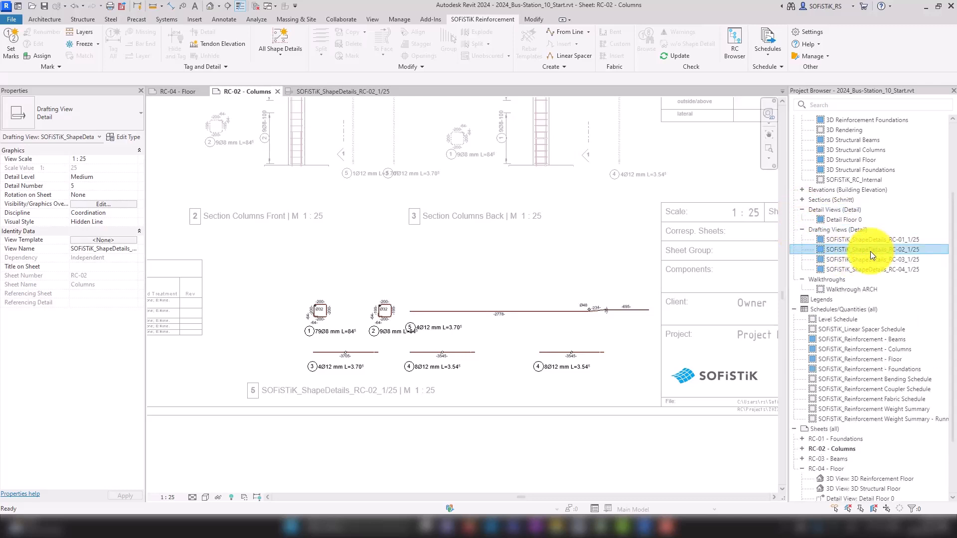
key("Delete")
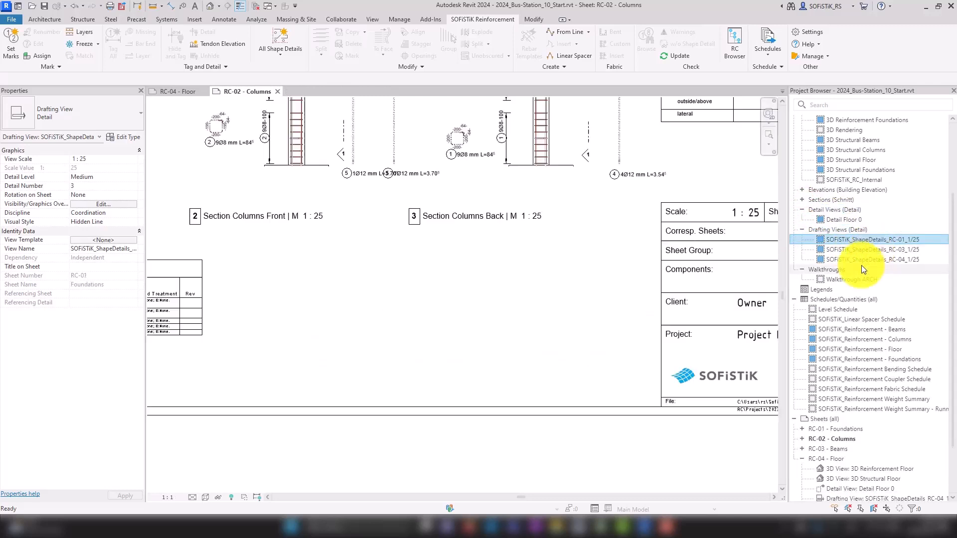
left_click(770, 134)
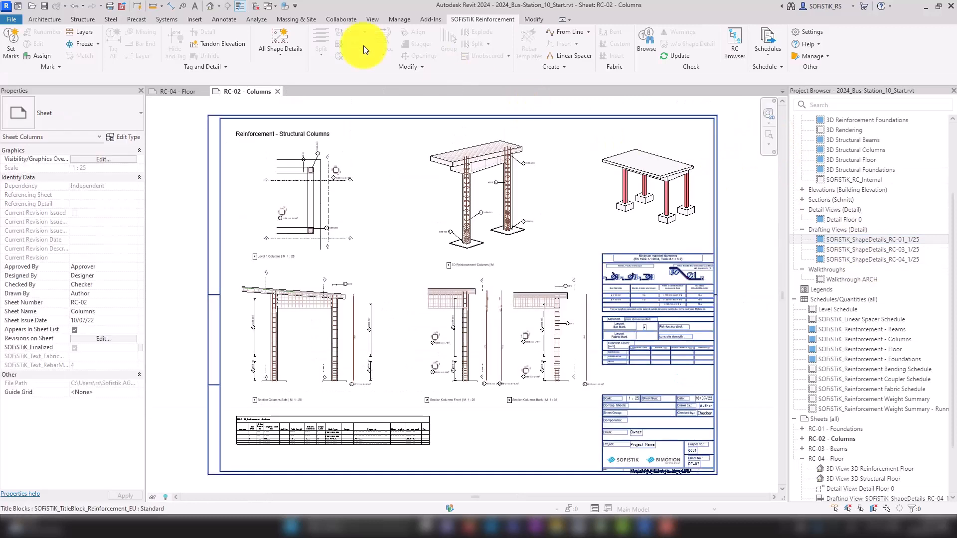
Generate all shape details for sheet RC-02 at scale 1:25 and place their viewport between the reinforcement schedule and the title block.
left_click(278, 40)
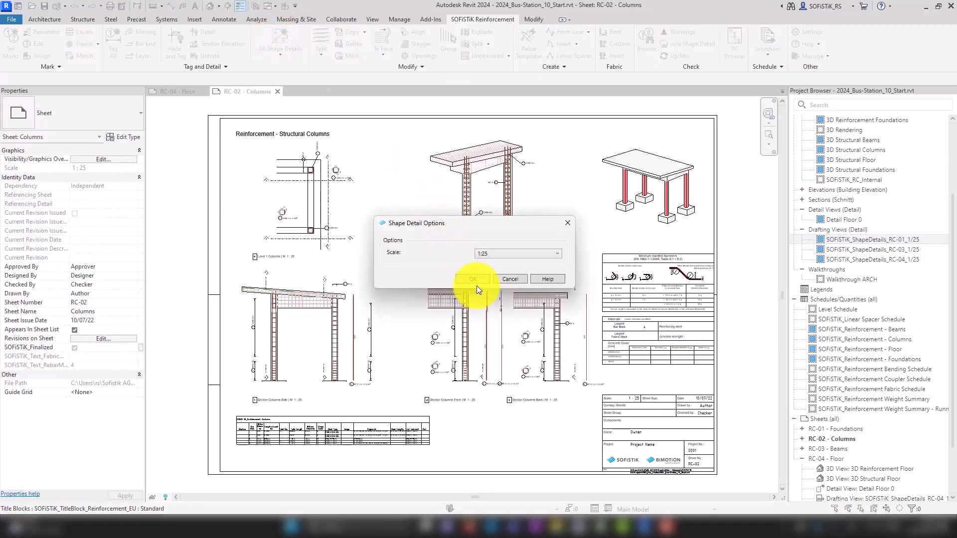
left_click(474, 283)
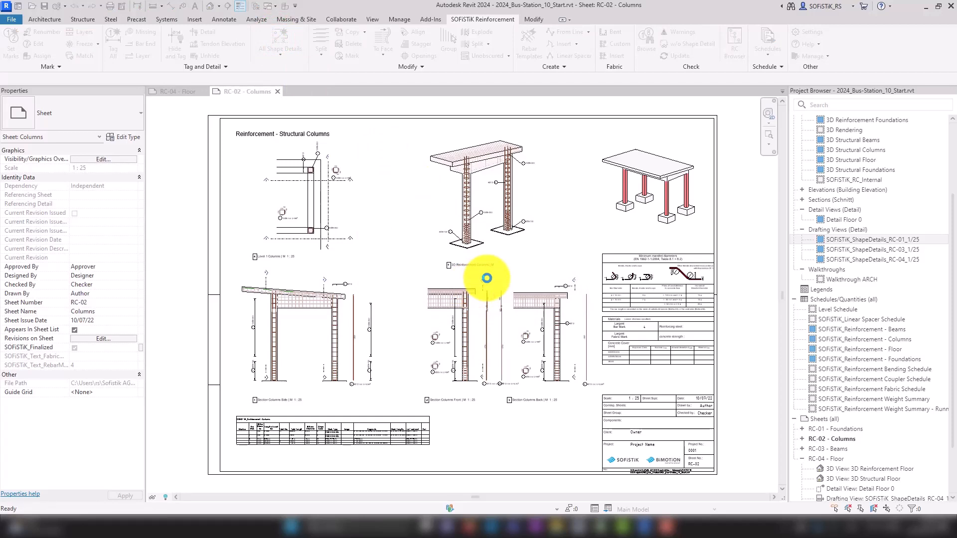
scroll(392, 274, "down", 2)
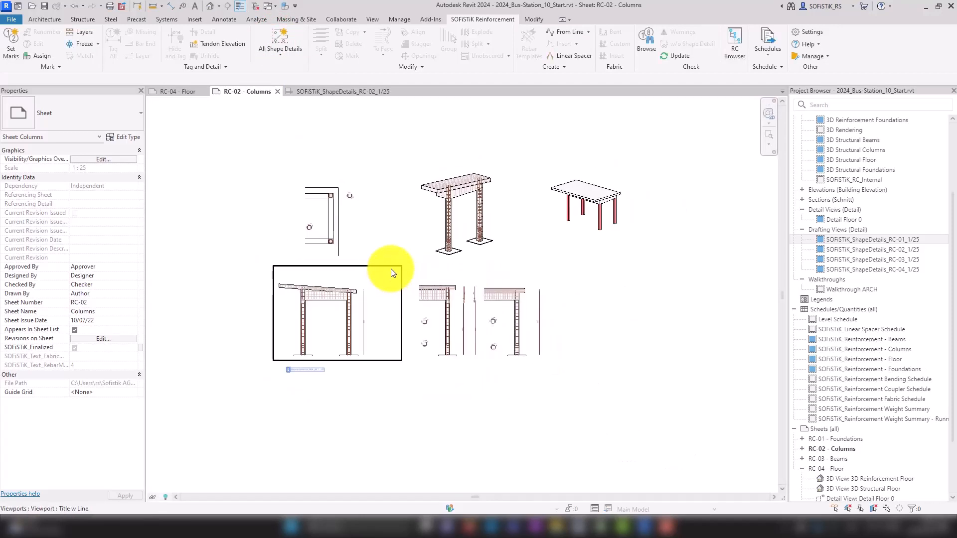
left_click_drag(697, 128, 496, 386)
left_click_drag(488, 389, 487, 389)
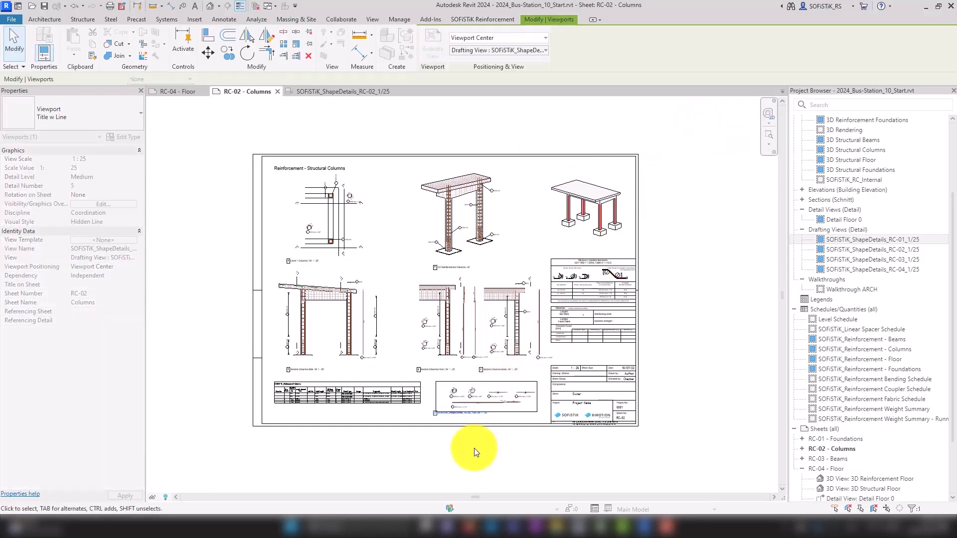
scroll(472, 441, "up", 4)
scroll(474, 418, "up", 2)
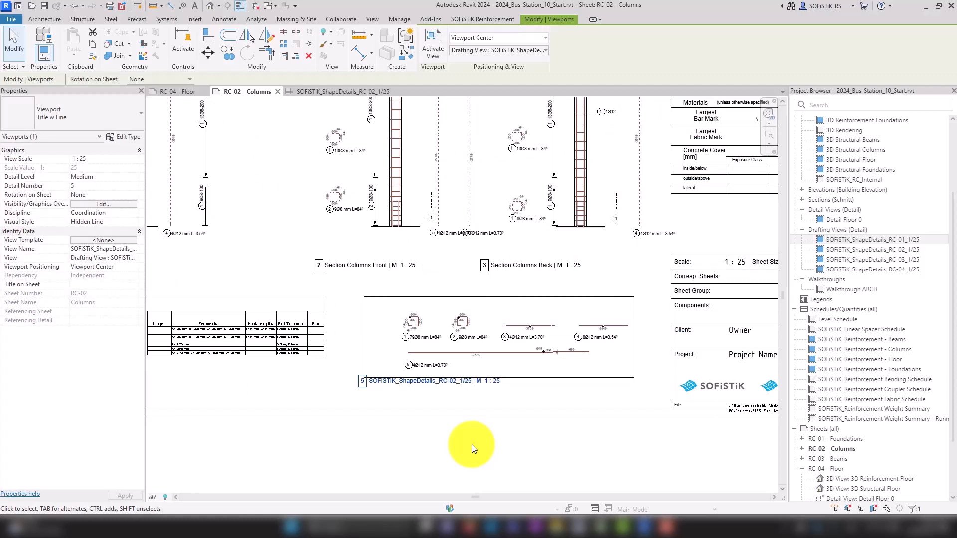
Open sheet RC-03 - Beams and inspect the front beam corner above the column in the 3D Reinforcement Beams view.
scroll(862, 309, "down", 3)
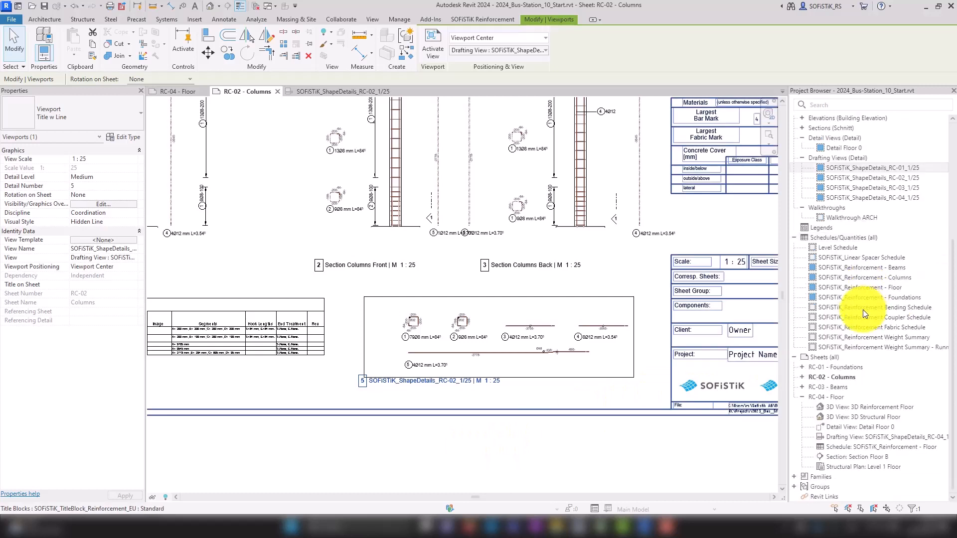
double_click(827, 387)
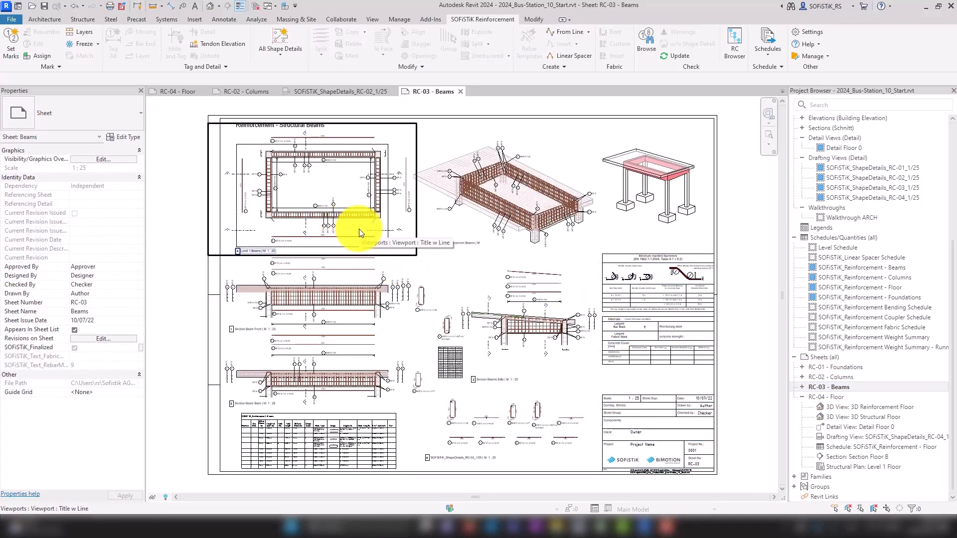
scroll(541, 219, "up", 5)
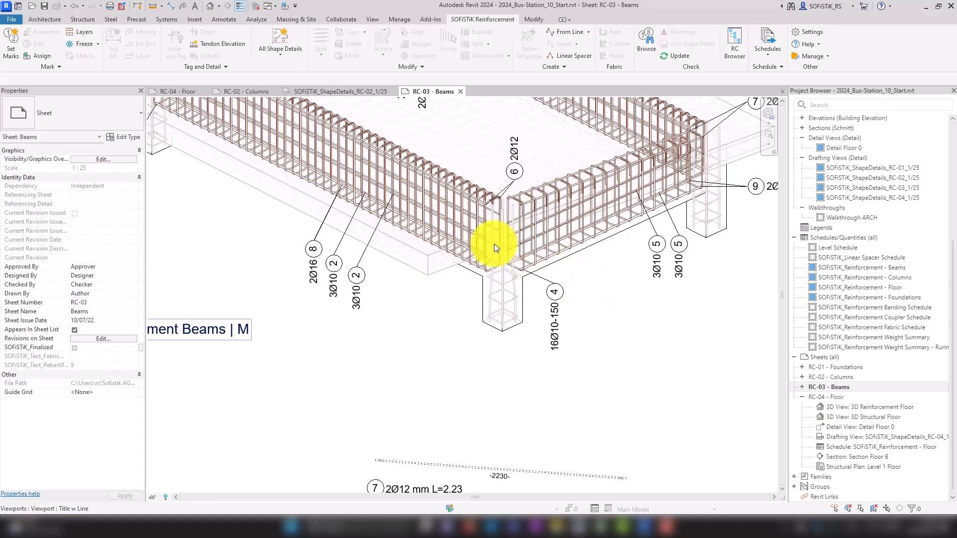
scroll(524, 201, "up", 2)
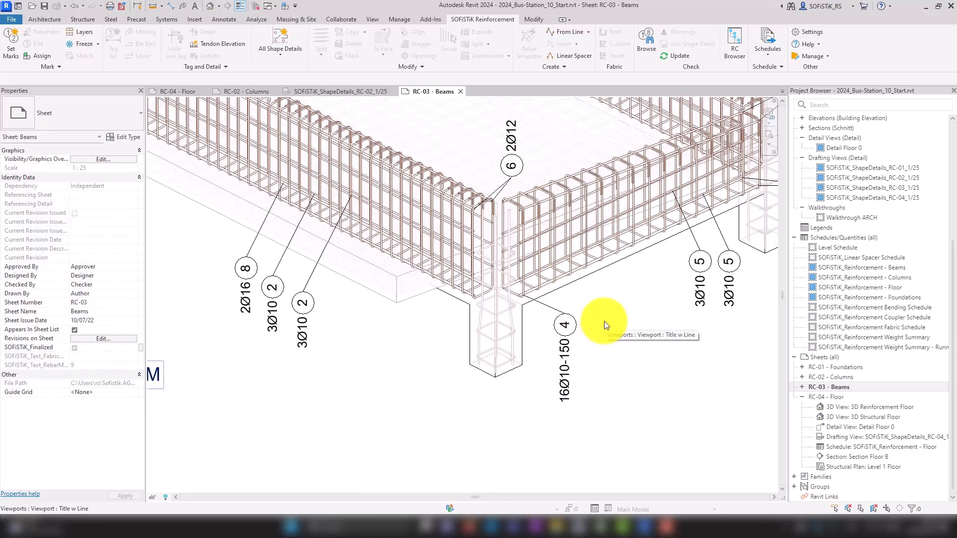
scroll(632, 272, "down", 2)
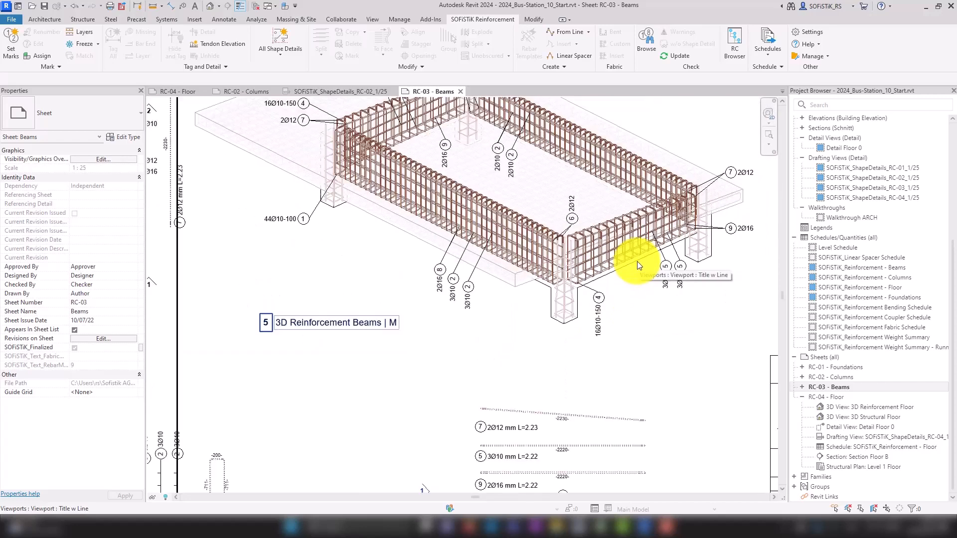
Activate the Level 1 Beams plan viewport for editing at its lower-right beam corner.
double_click(656, 331)
scroll(695, 300, "down", 2)
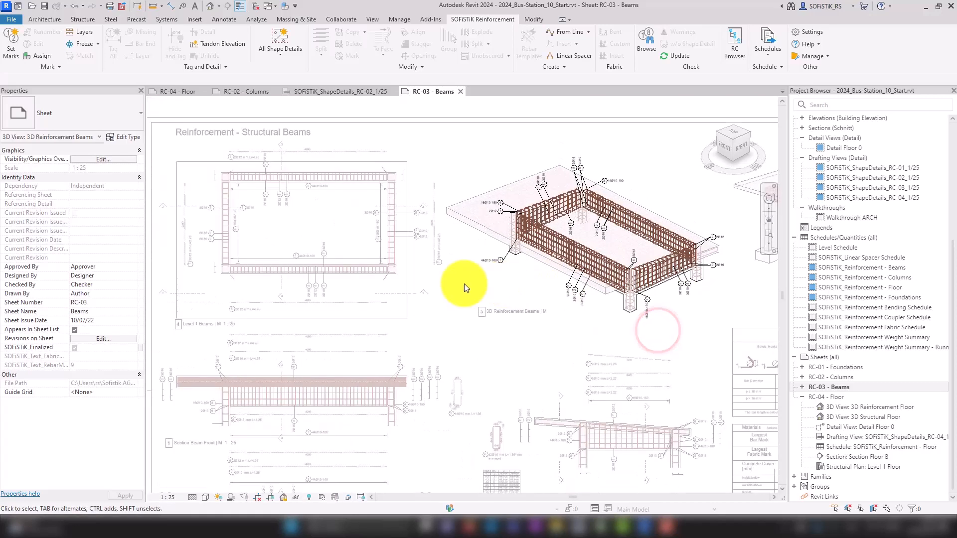
double_click(344, 240)
scroll(384, 261, "up", 4)
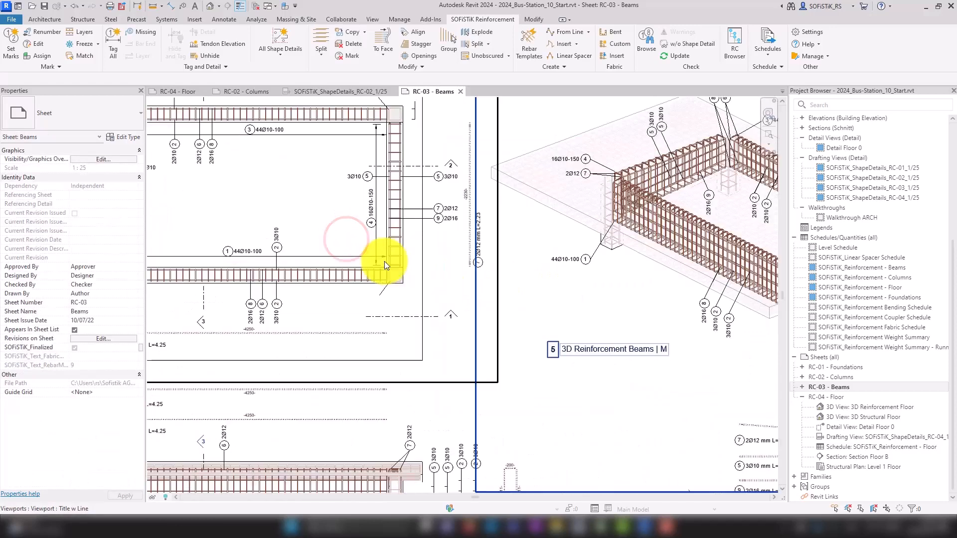
scroll(384, 261, "up", 2)
left_click(346, 235)
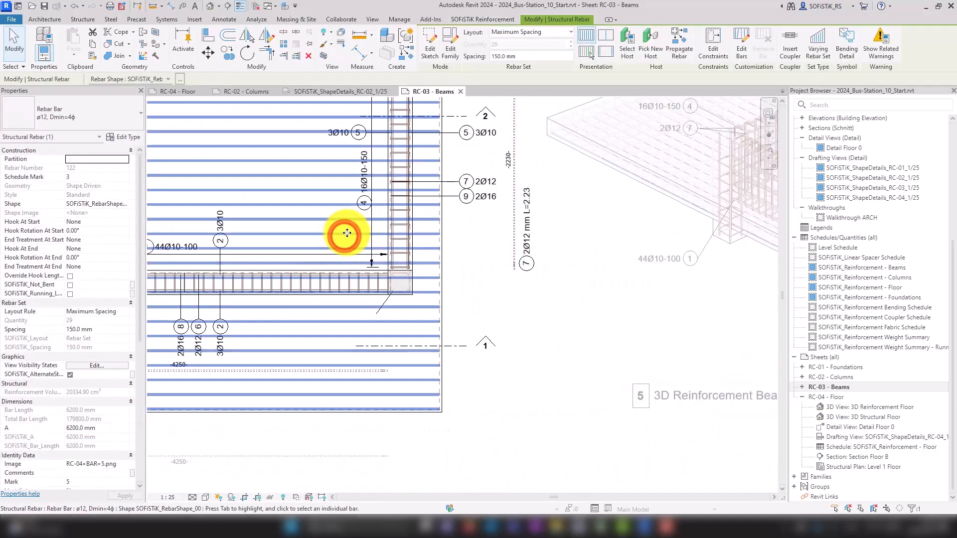
scroll(373, 288, "up", 2)
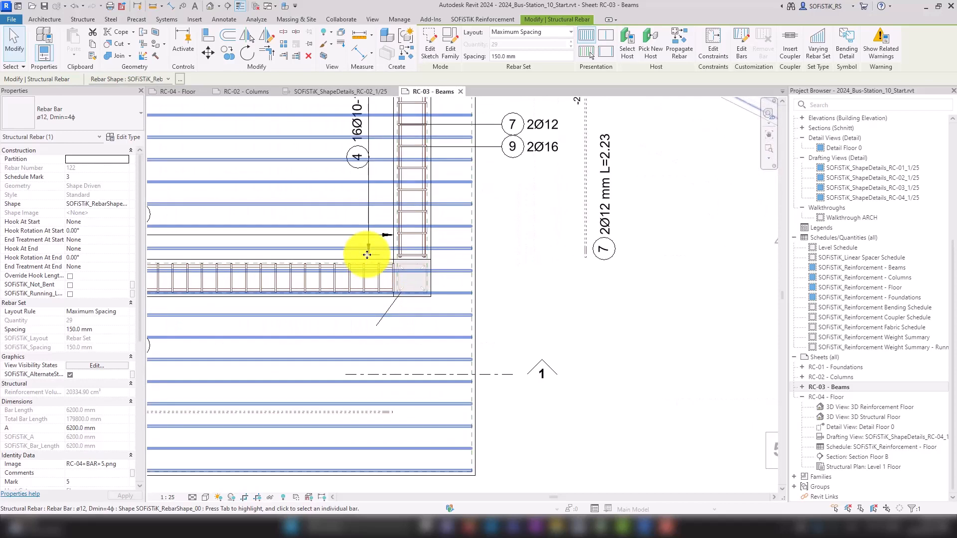
scroll(367, 254, "up", 4)
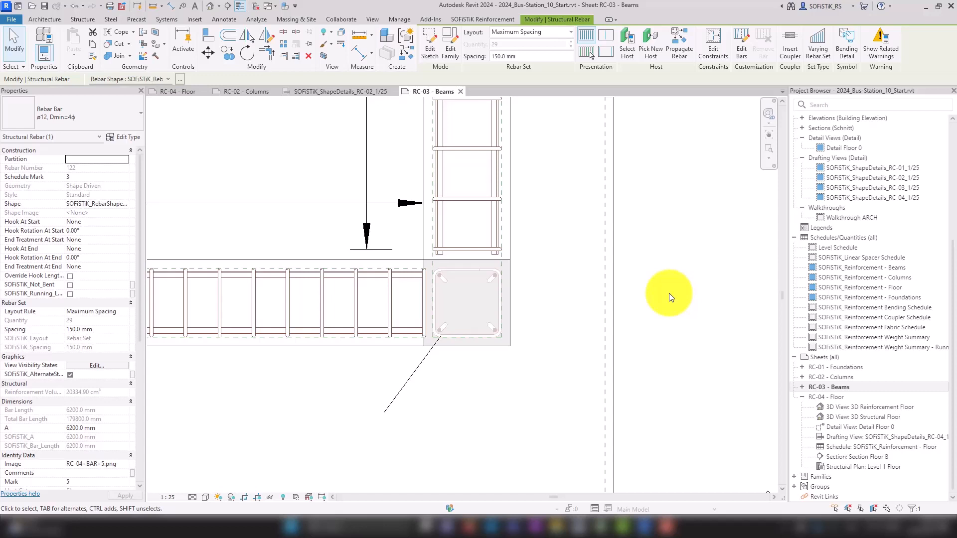
Place ø10 SOFiSTiK_RebarShape_21x U-bars in the short beam at the corner, with Far Cover Reference and a Fixed Number layout of 4.
left_click(509, 246)
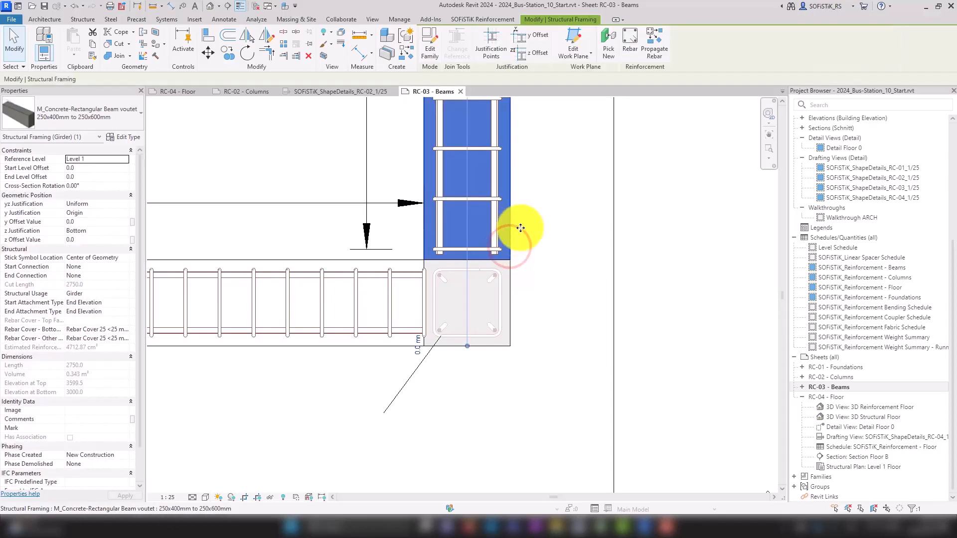
left_click(629, 36)
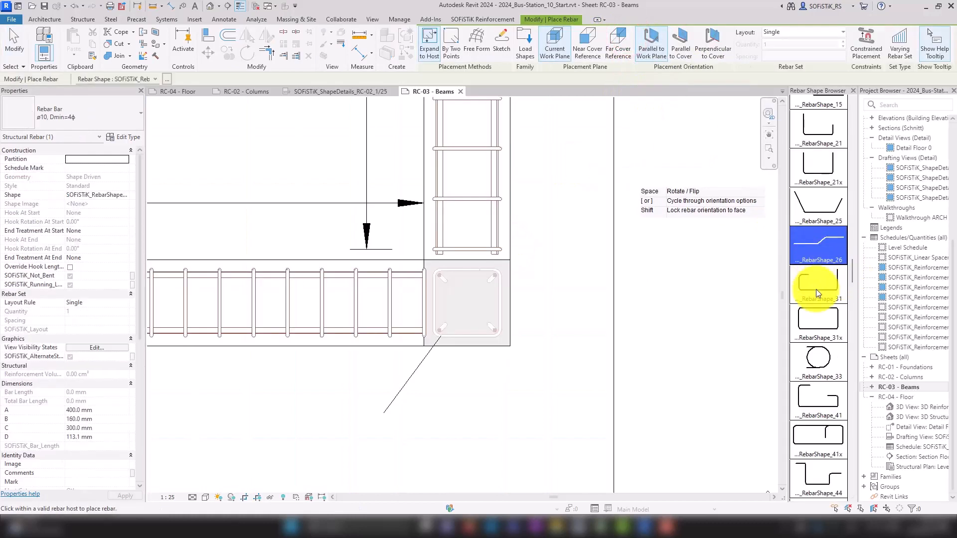
left_click(813, 170)
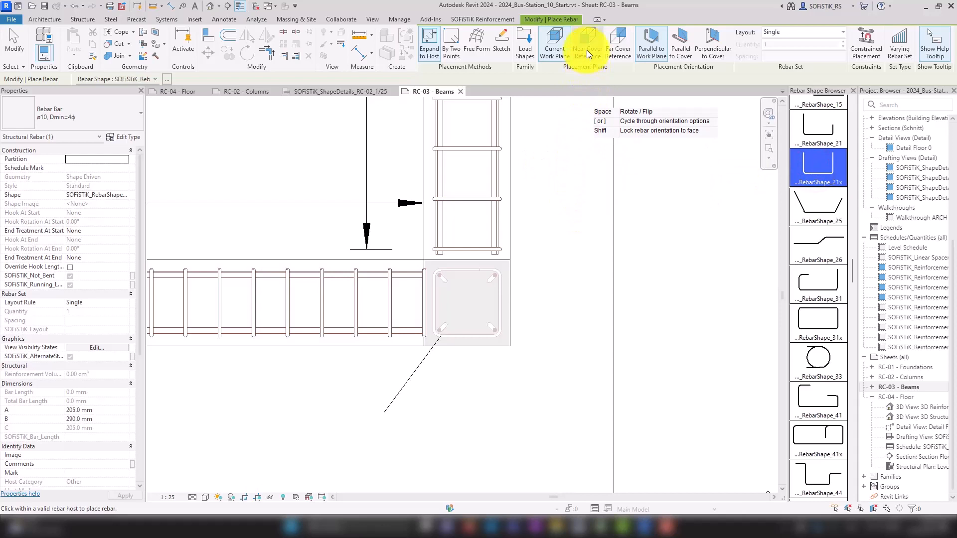
left_click(621, 36)
left_click(842, 32)
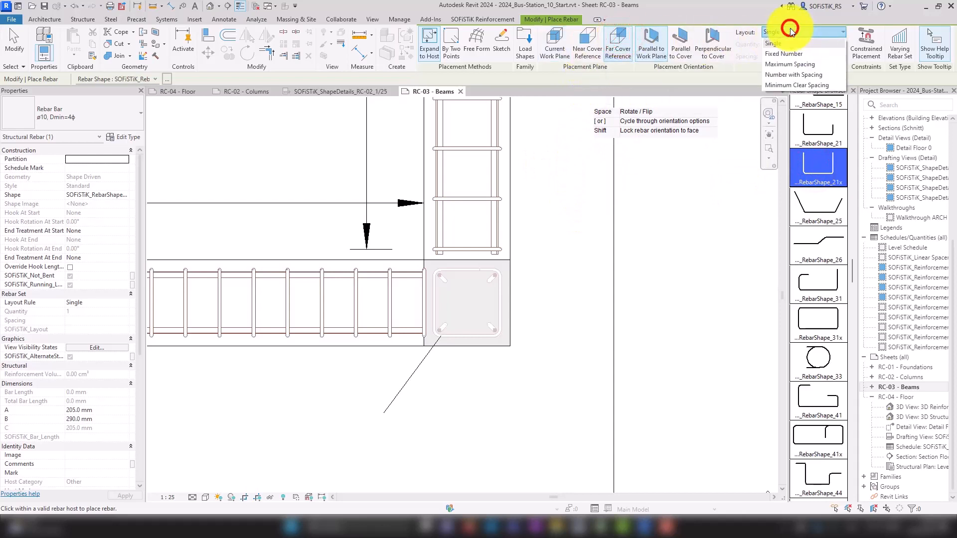
left_click(780, 52)
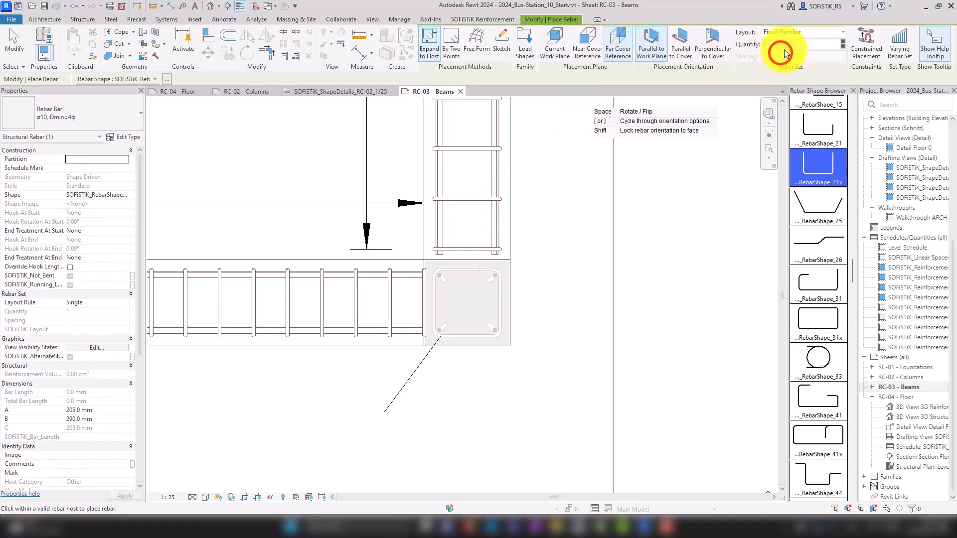
left_click(778, 44)
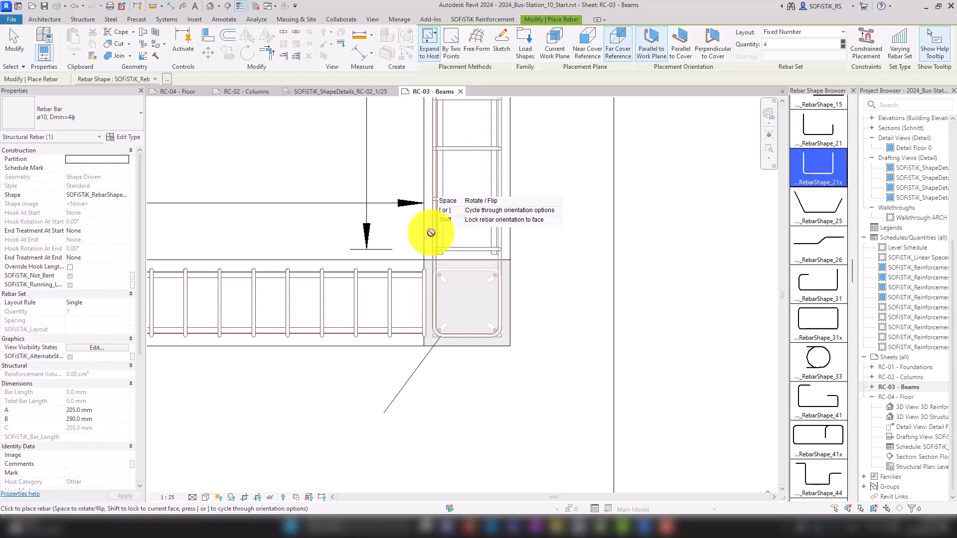
left_click(431, 235)
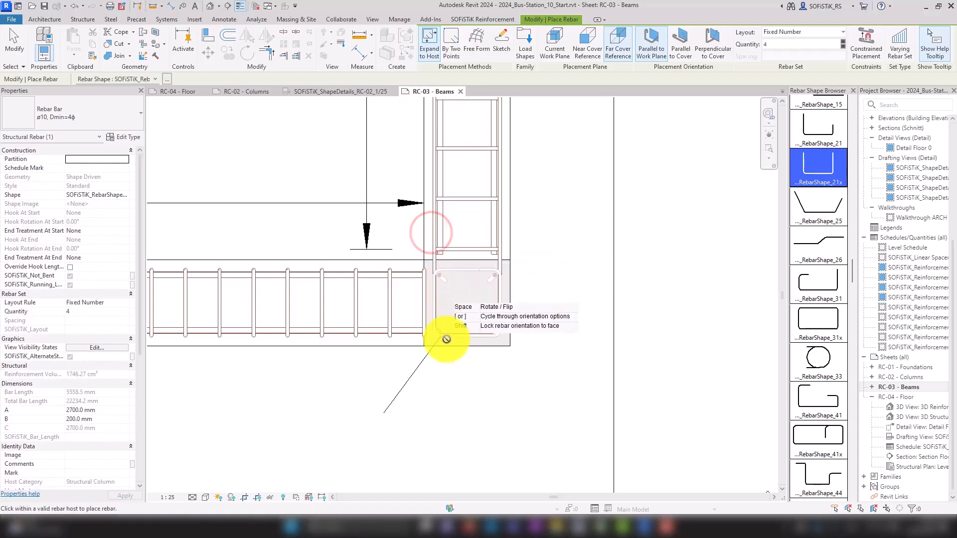
key("Escape")
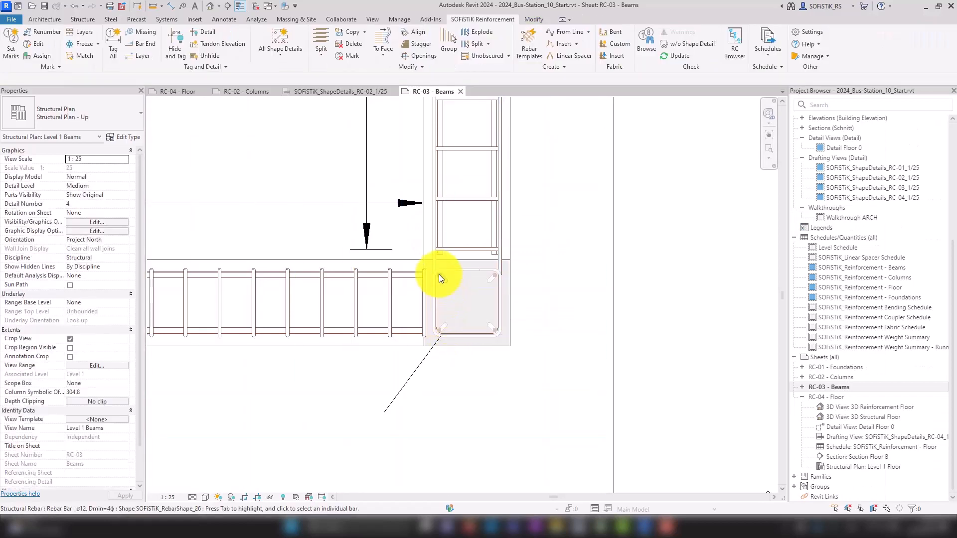
Set the new U-bar set's leg length A to 600 mm and width B to 180 mm.
left_click(434, 262)
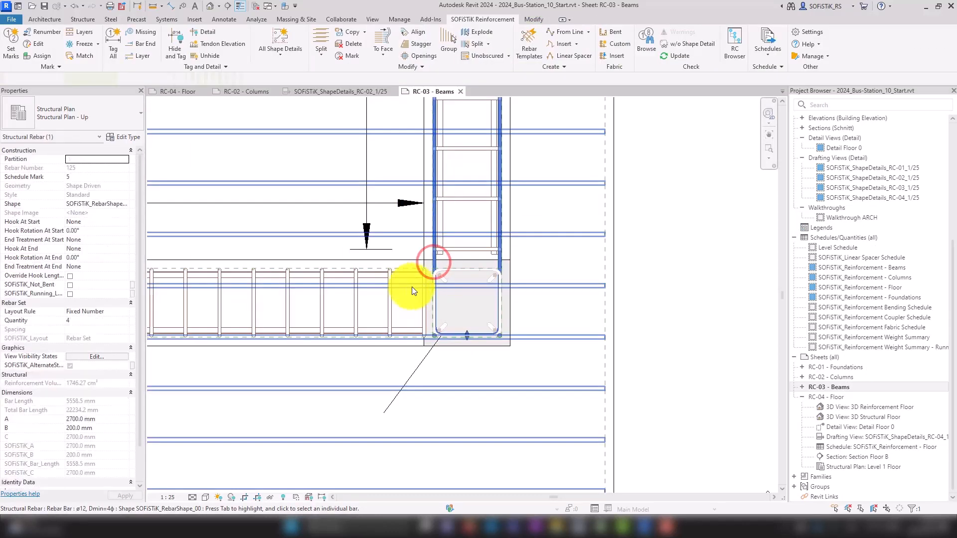
scroll(567, 258, "down", 2)
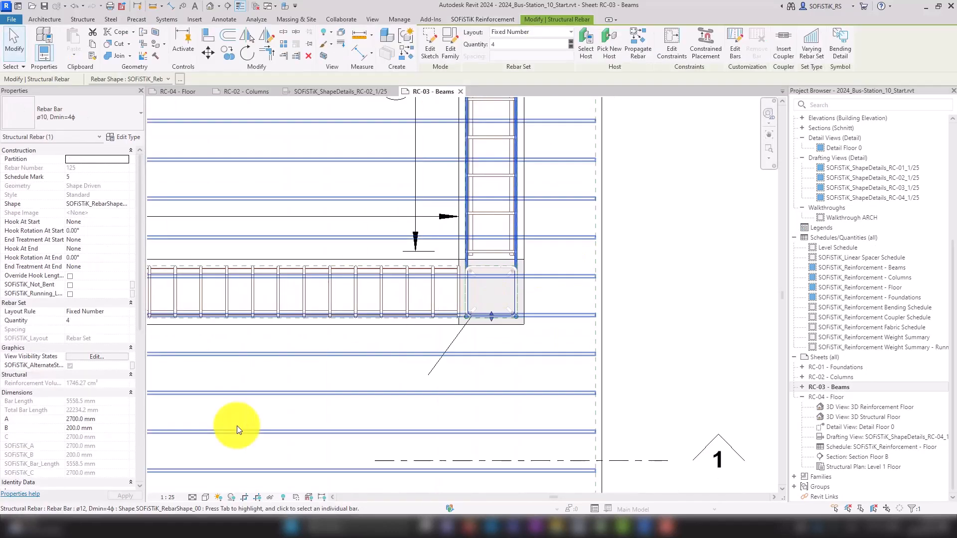
left_click(106, 419)
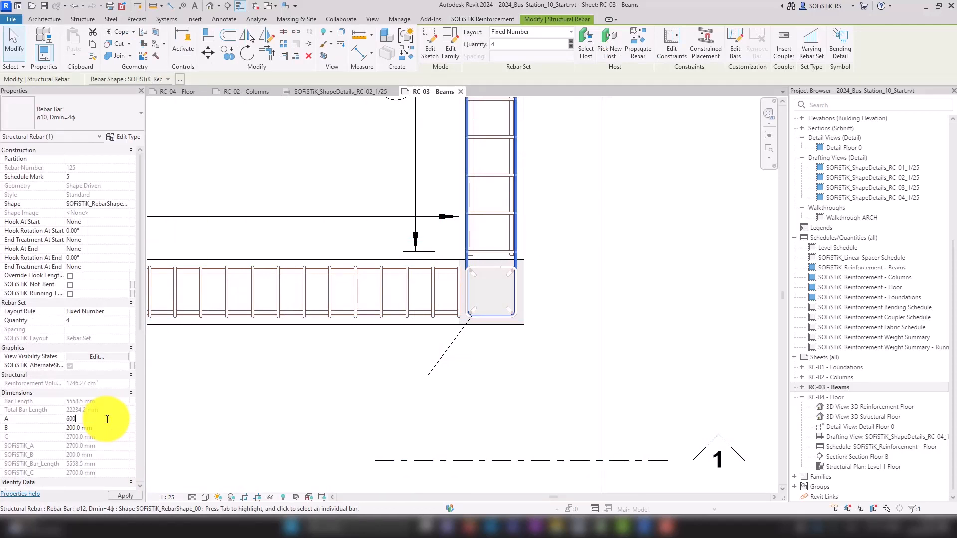
left_click(108, 428)
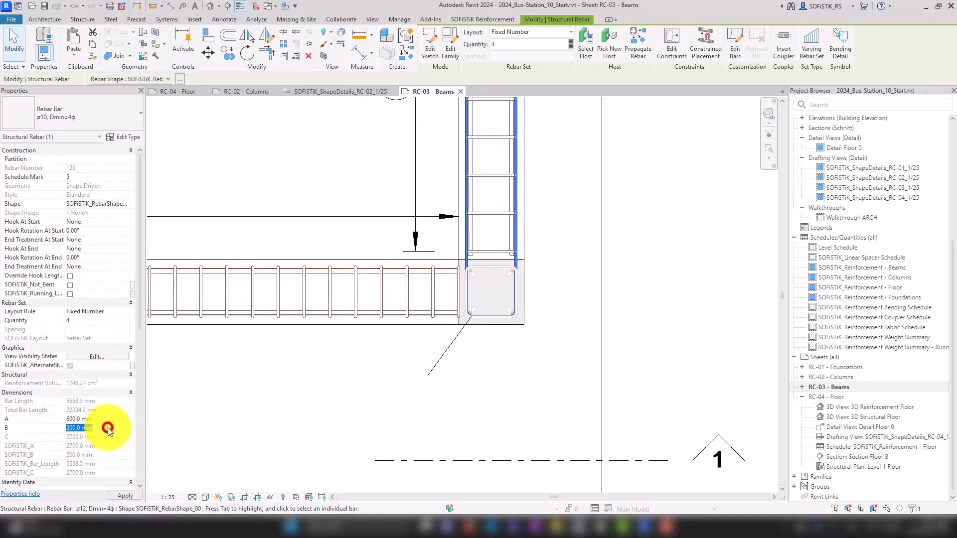
type("180")
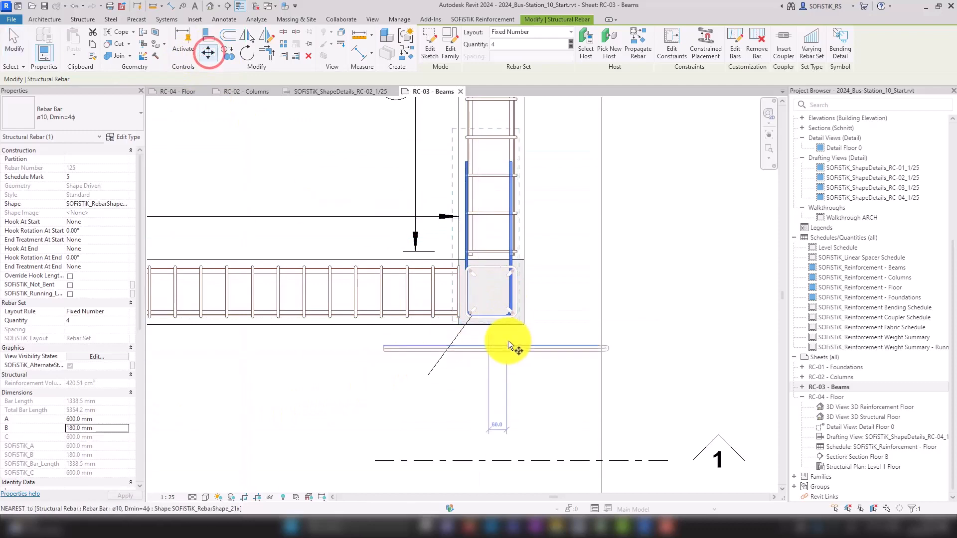
Move the U-bar set 10 mm towards the outer face of the short beam and deselect it.
scroll(508, 340, "up", 5)
key("m")
key("v")
left_click(461, 324)
type("10")
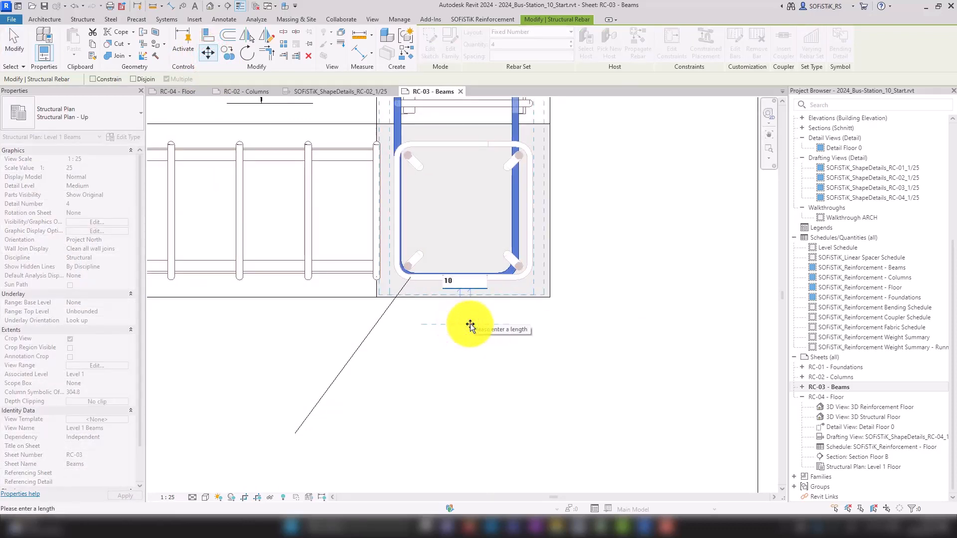
key("Return")
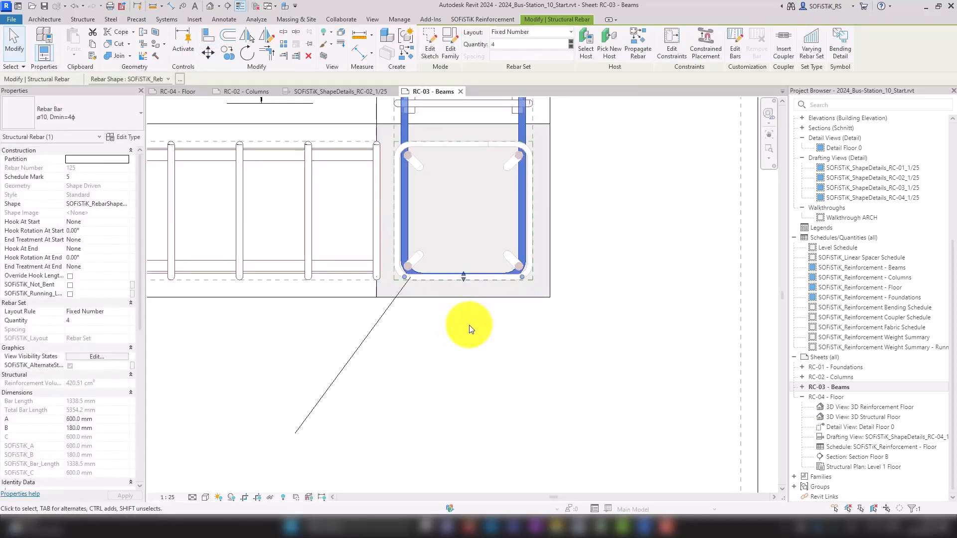
scroll(469, 325, "down", 2)
left_click(548, 243)
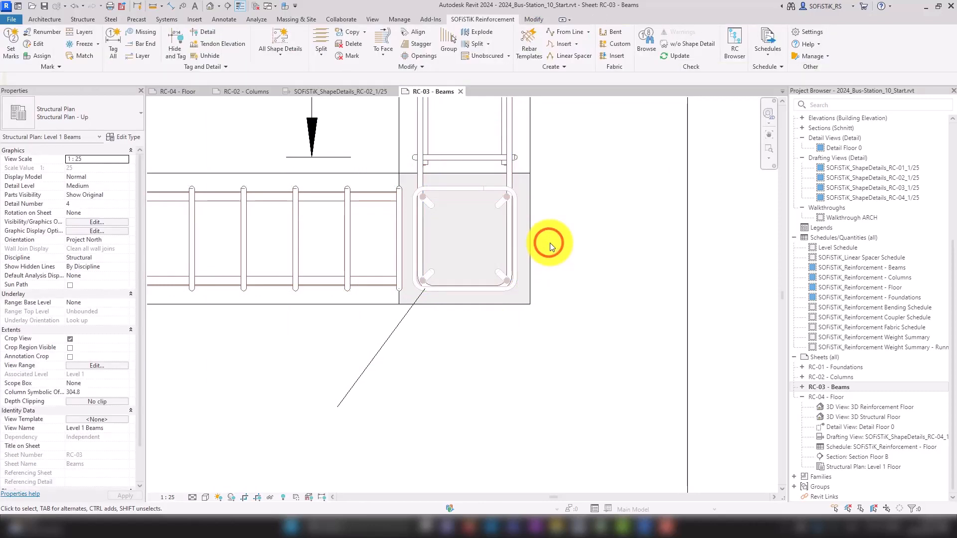
scroll(486, 340, "down", 3)
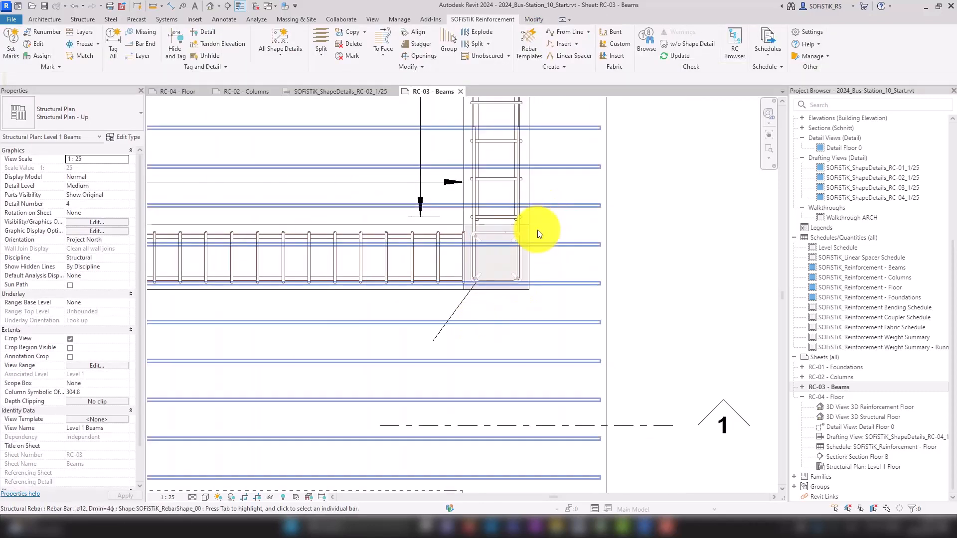
Copy the short beam's U-bar set into the long beam by rotating it 90° about the centre of the corner column.
scroll(521, 239, "up", 4)
left_click(487, 269)
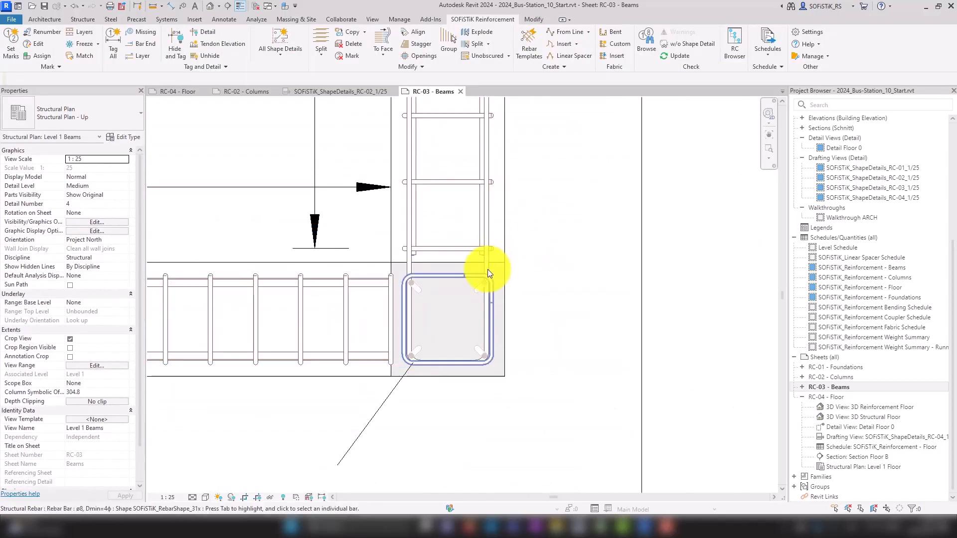
right_click(487, 269)
key("Escape")
left_click(409, 261)
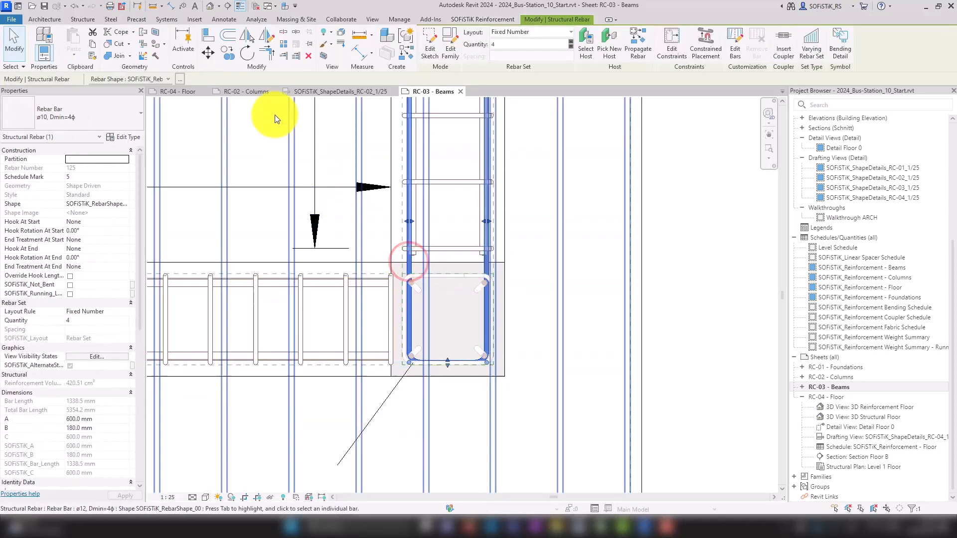
left_click(245, 52)
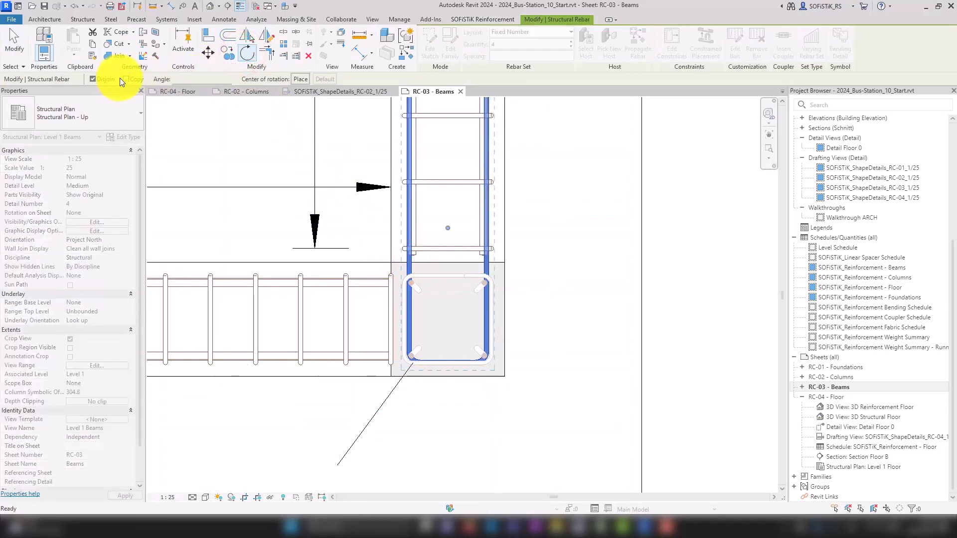
left_click(126, 79)
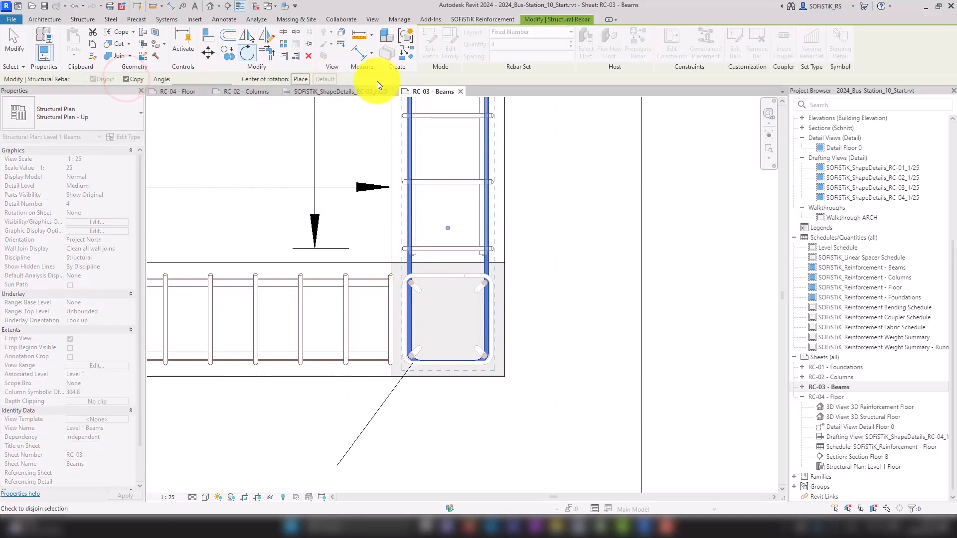
left_click(299, 79)
left_click(447, 319)
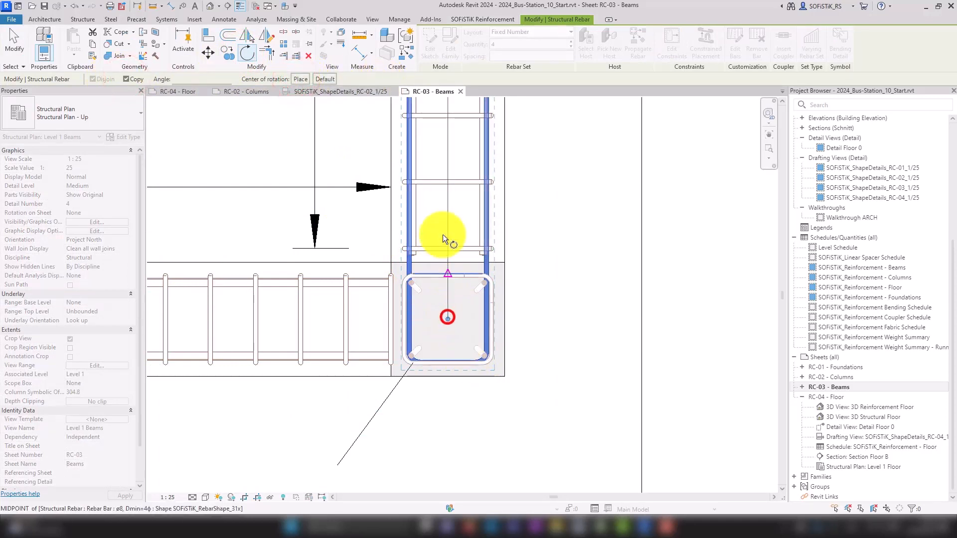
left_click(447, 199)
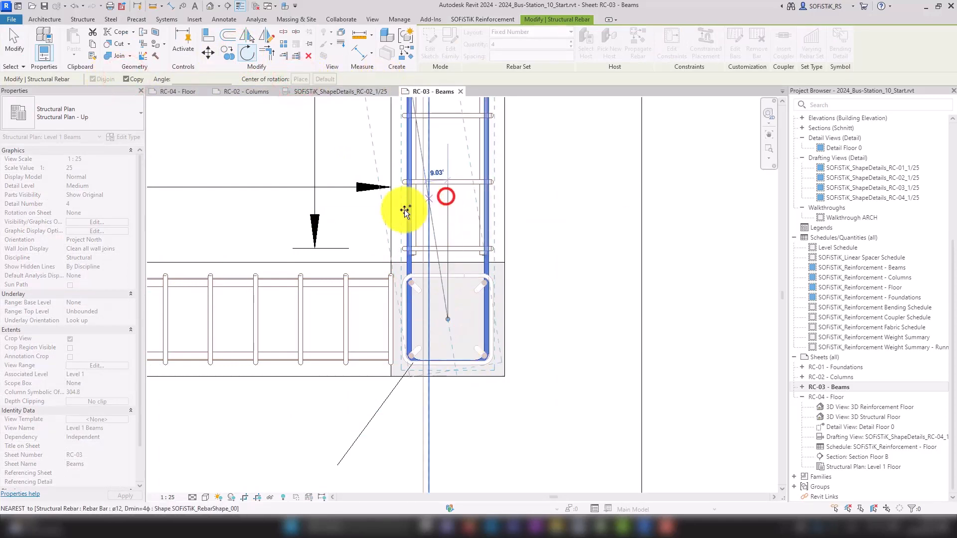
left_click(327, 320)
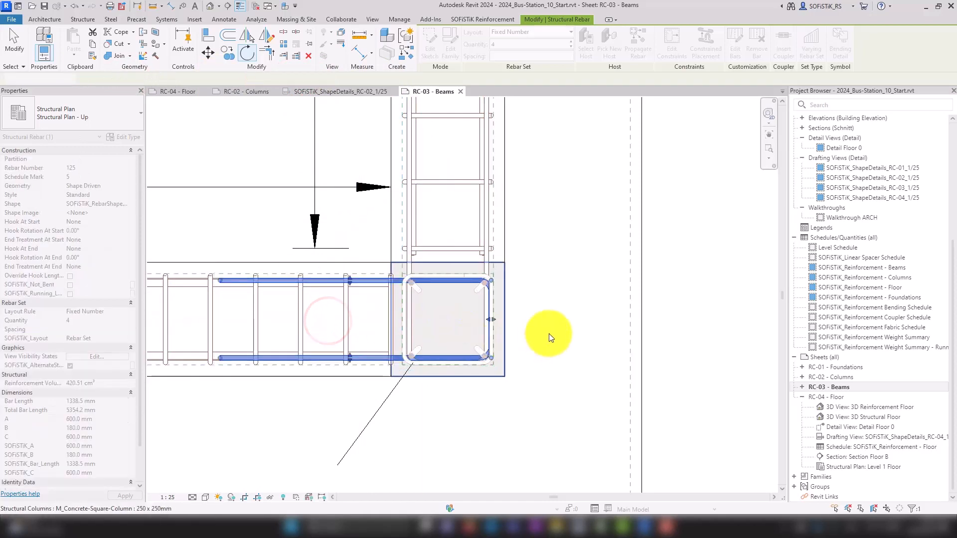
left_click(570, 324)
Leave the Level 1 Beams plan and activate the Section Beam Front viewport for editing at the column with the corner U-bars.
scroll(578, 298, "down", 4)
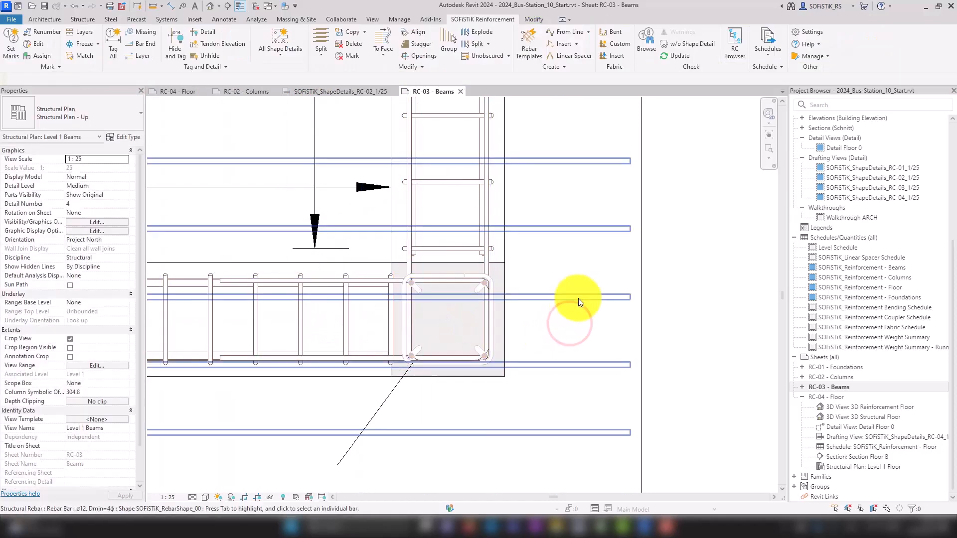
scroll(515, 208, "down", 3)
left_click(652, 359)
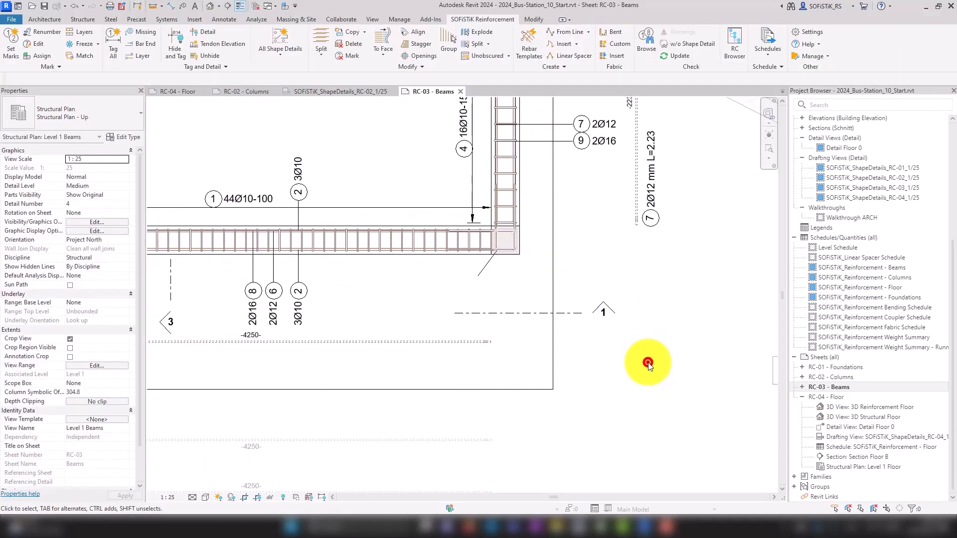
scroll(487, 207, "down", 4)
scroll(492, 467, "up", 3)
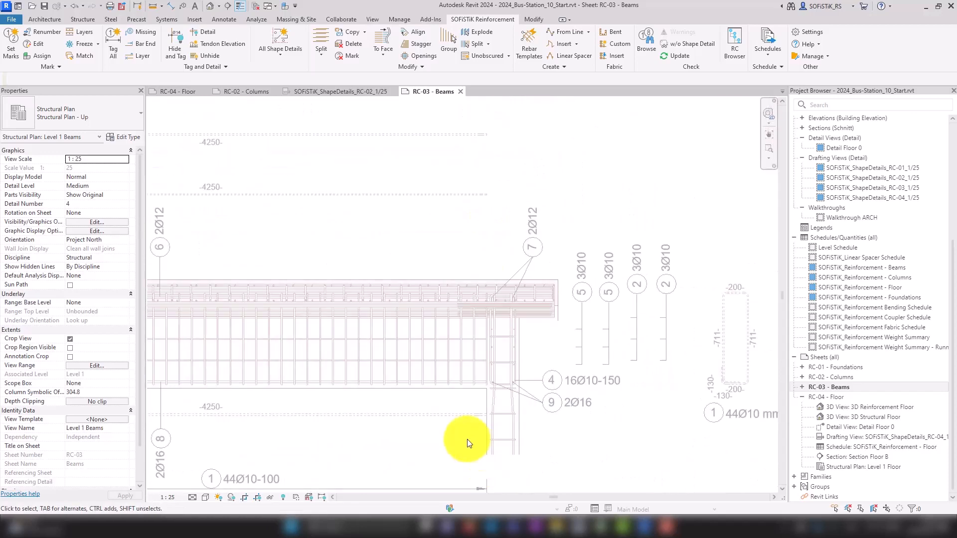
double_click(457, 399)
scroll(512, 378, "up", 2)
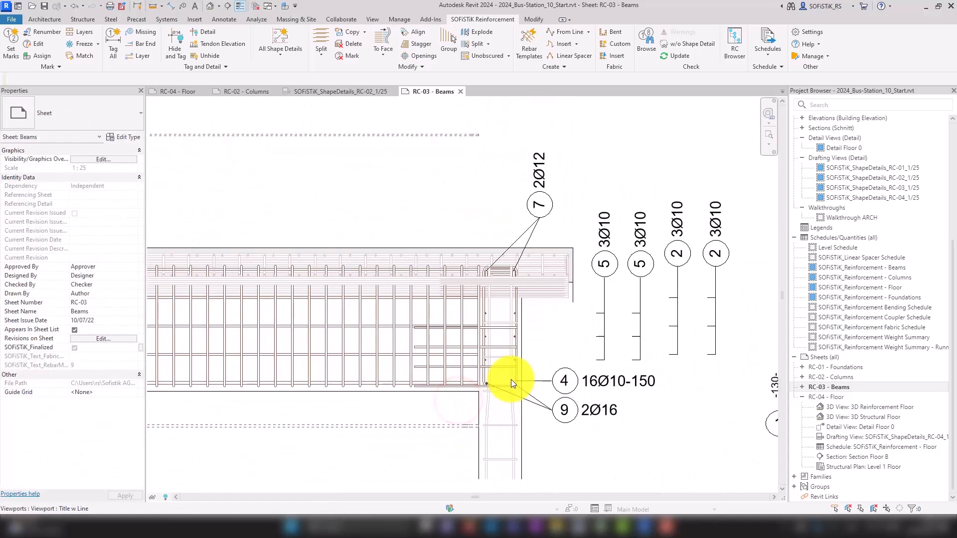
double_click(504, 379)
scroll(500, 381, "up", 3)
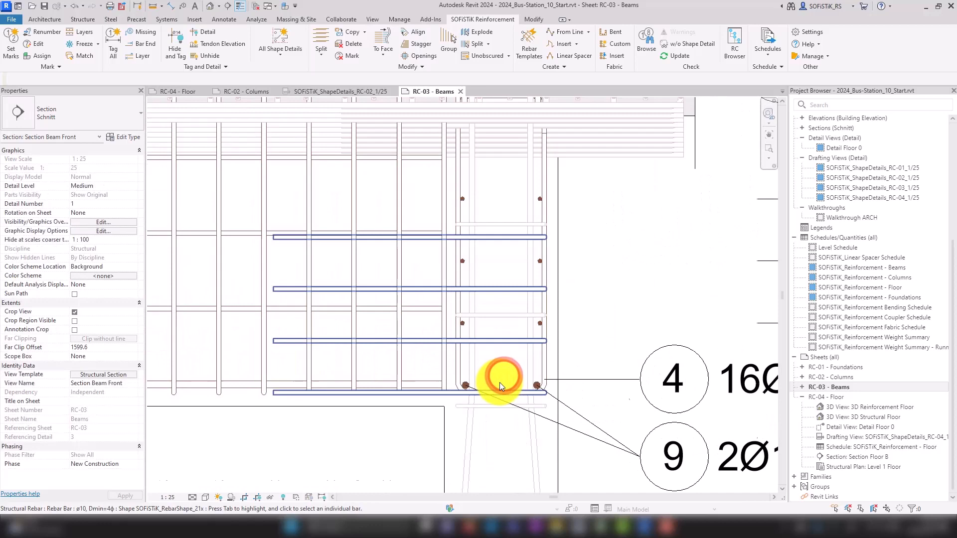
Stretch both 4-bar corner U-bar sets upwards in the front section by raising their top bars, and deselect them.
left_click(495, 341)
left_click_drag(501, 236, 502, 208)
left_click(417, 240)
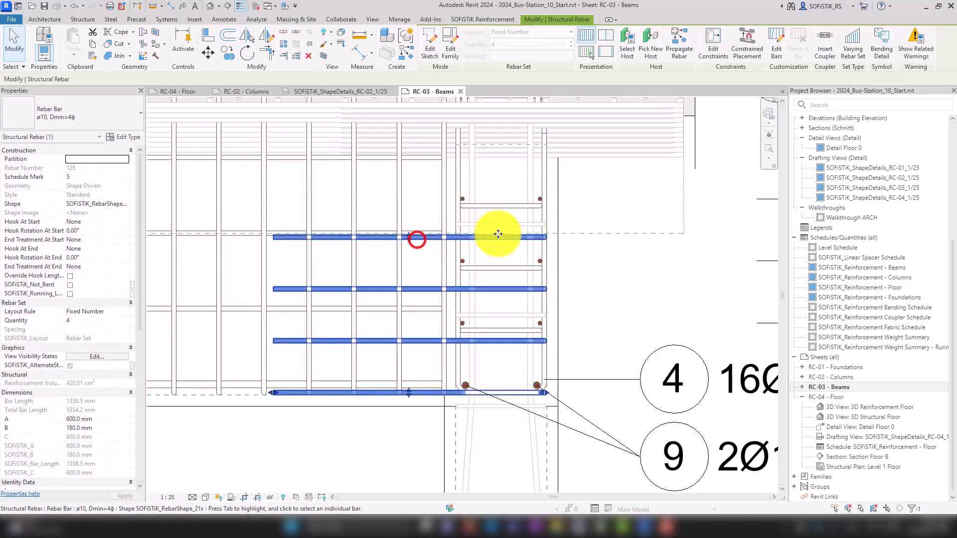
left_click_drag(417, 234, 405, 214)
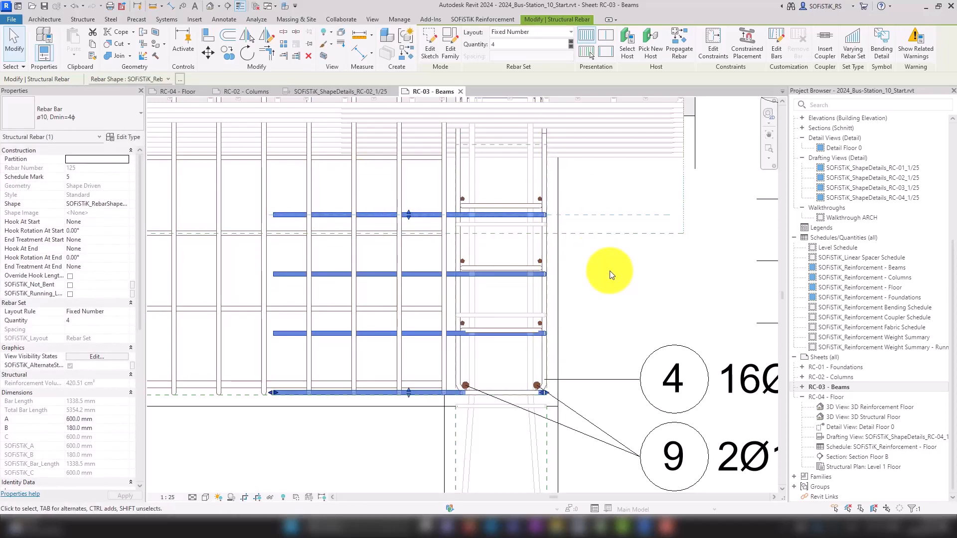
scroll(358, 214, "down", 3)
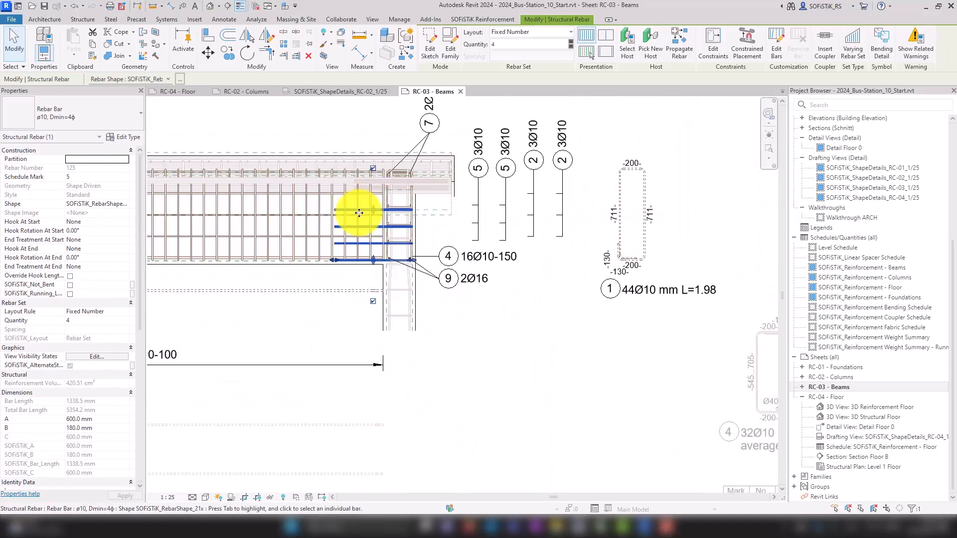
left_click(481, 334)
Leave the front section and examine the beam-to-column joint in the Section Beams Side viewport.
scroll(270, 247, "down", 3)
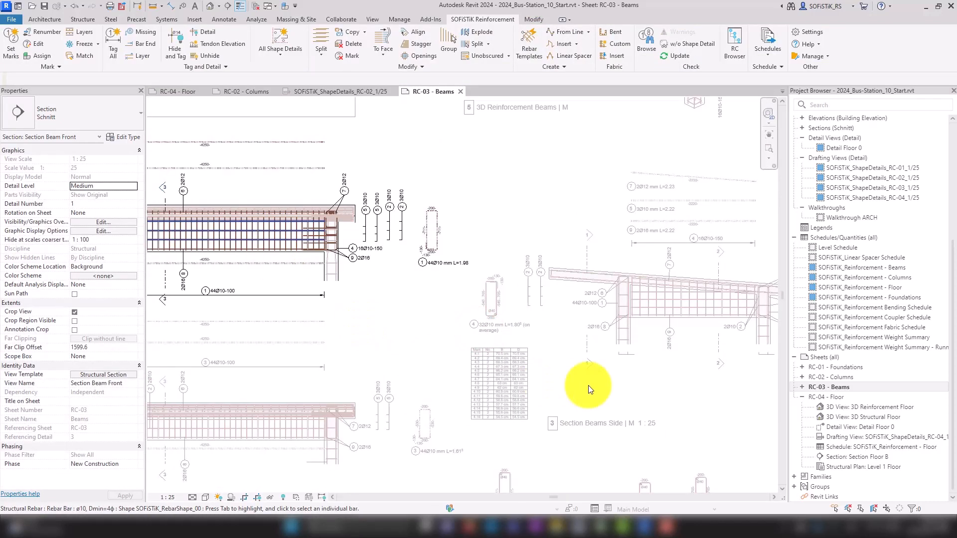
scroll(388, 306, "down", 2)
scroll(710, 345, "up", 4)
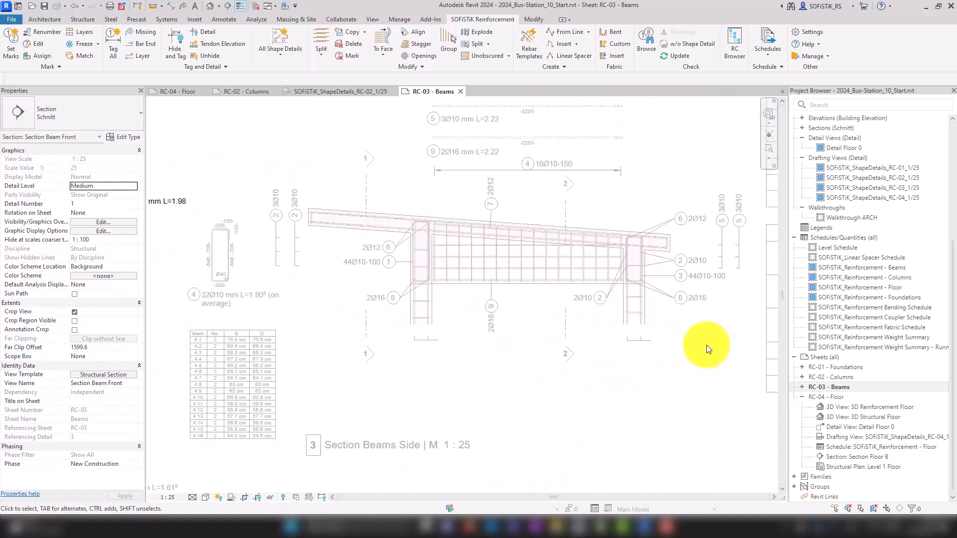
double_click(526, 297)
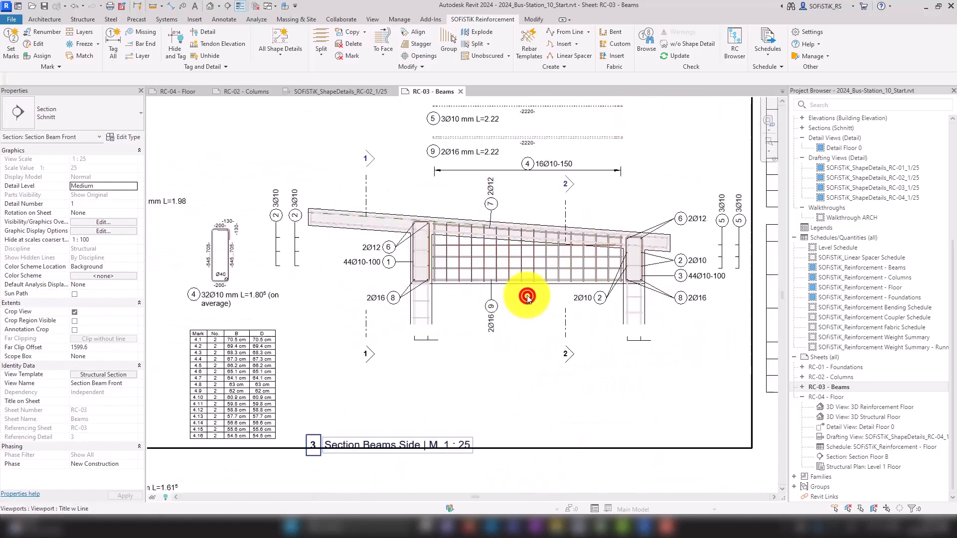
scroll(458, 238, "up", 2)
scroll(458, 237, "up", 2)
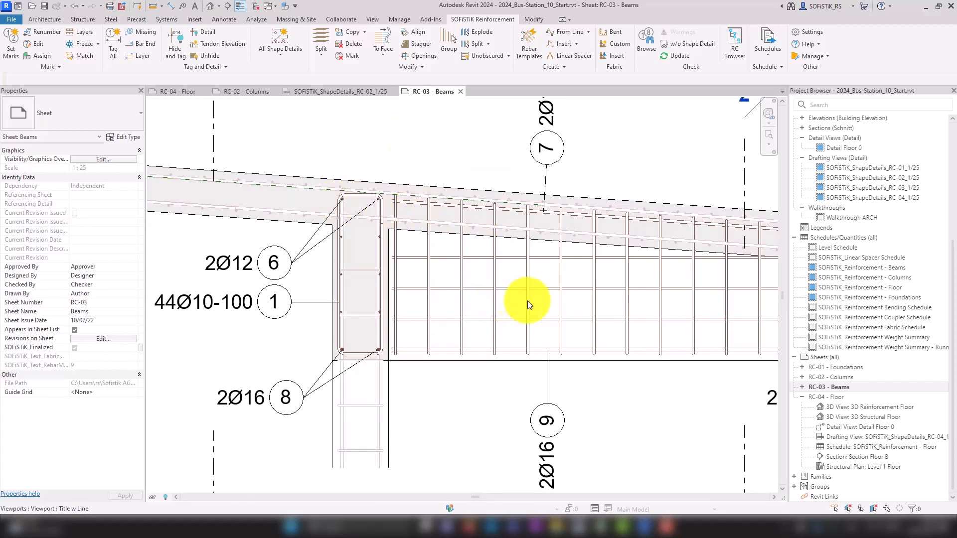
Activate the Level 1 Beams plan viewport for editing at the same corner column.
scroll(534, 299, "down", 5)
scroll(534, 299, "down", 3)
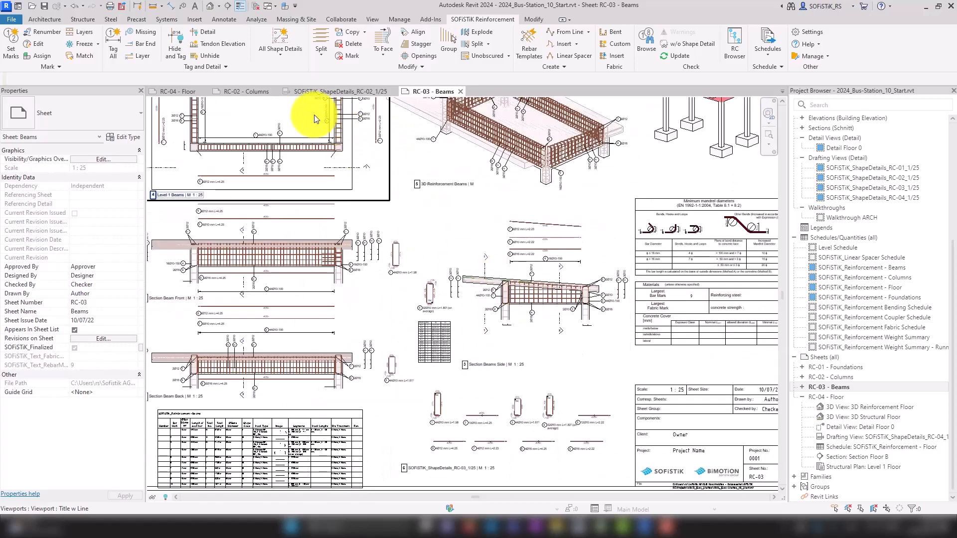
scroll(314, 117, "up", 6)
double_click(331, 152)
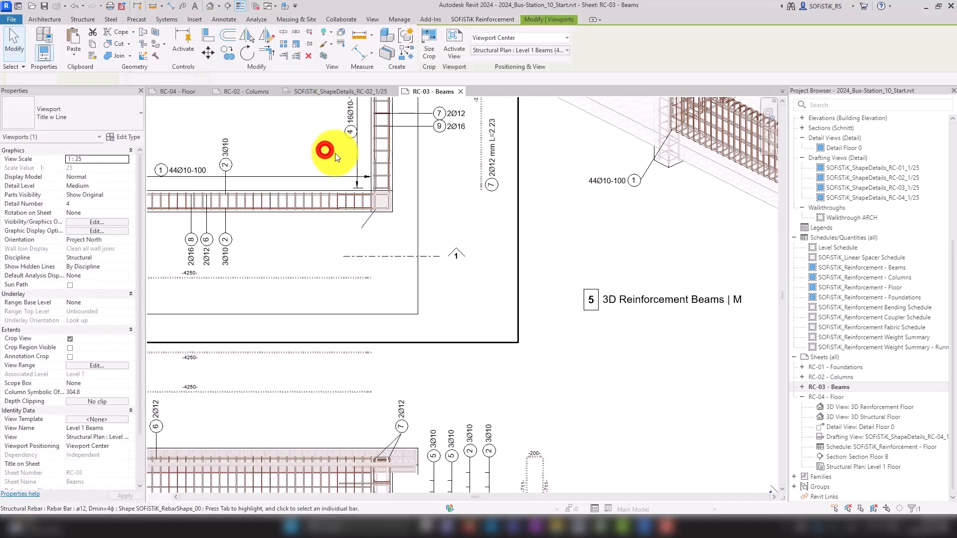
scroll(397, 181, "up", 4)
scroll(306, 252, "up", 3)
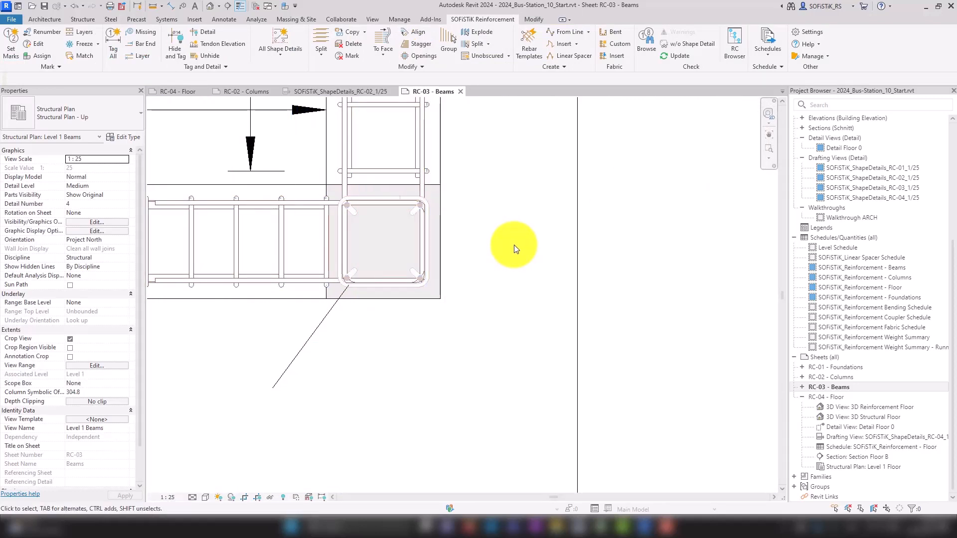
Place a Fixed Number set of 2 horizontal ø10 SOFiSTiK_RebarShape_21x U-bars in the corner column by two points, with A 600 mm and B 140 mm.
left_click(444, 257)
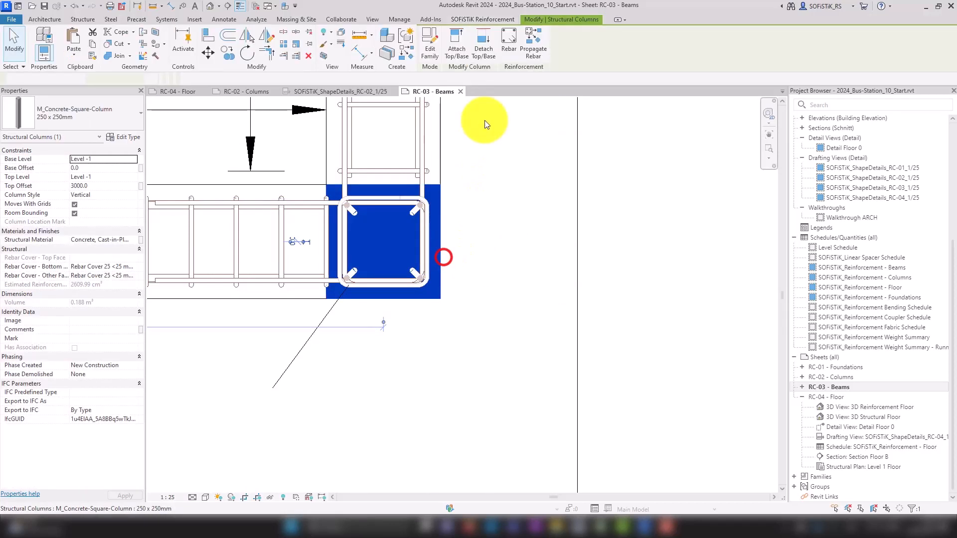
left_click(510, 39)
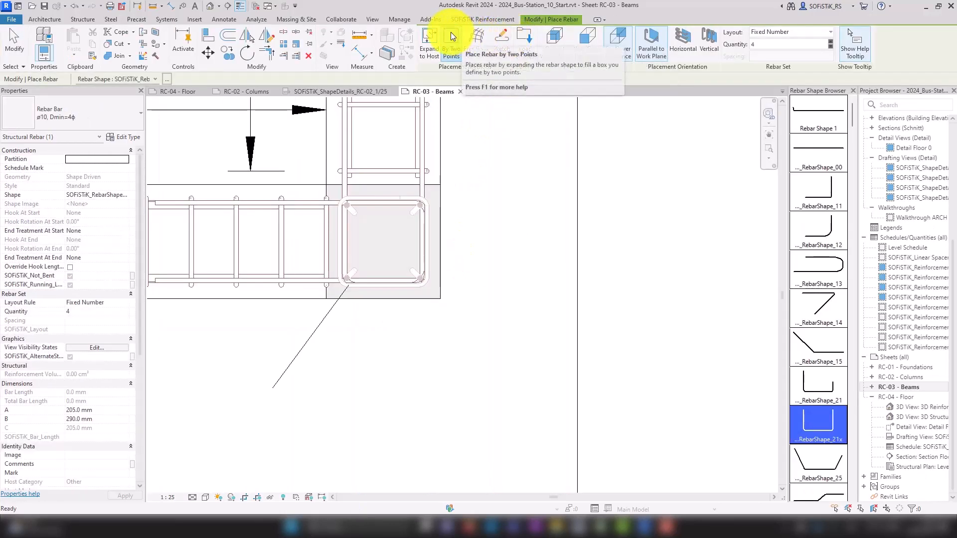
left_click(450, 32)
left_click(680, 43)
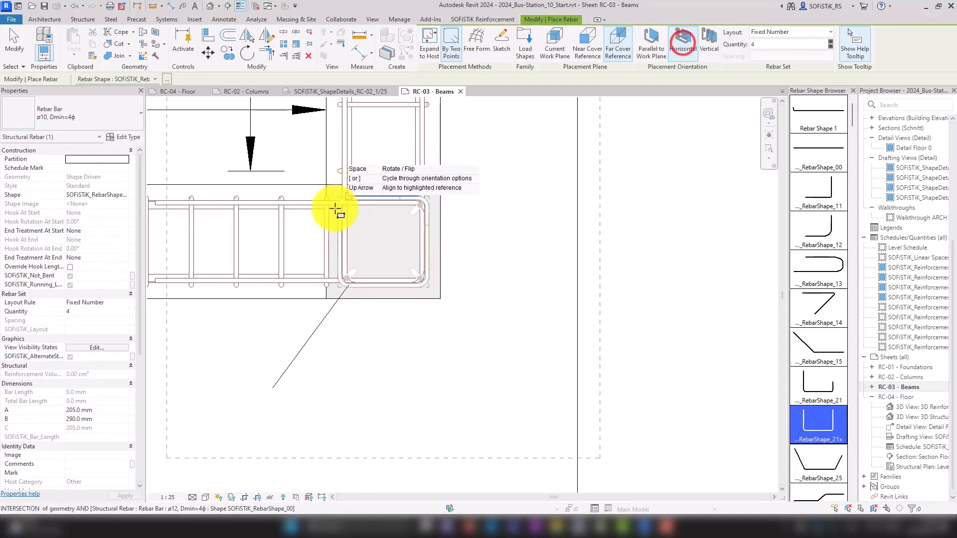
scroll(337, 230, "up", 2)
left_click(369, 282)
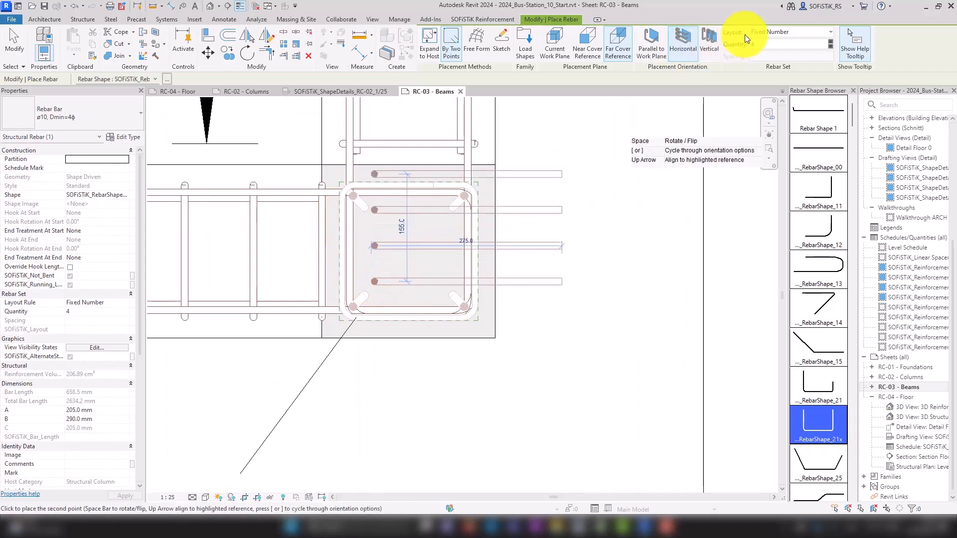
type("2")
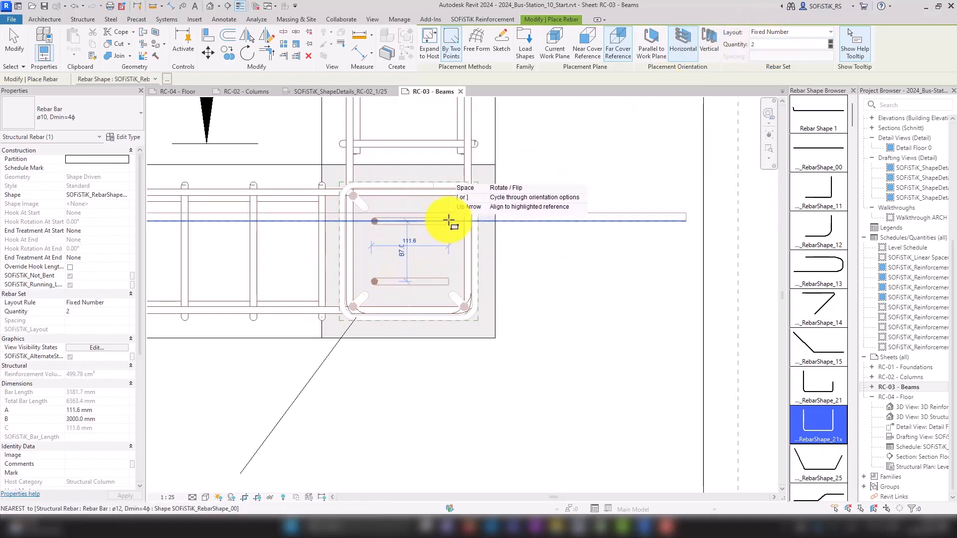
key("bracketright")
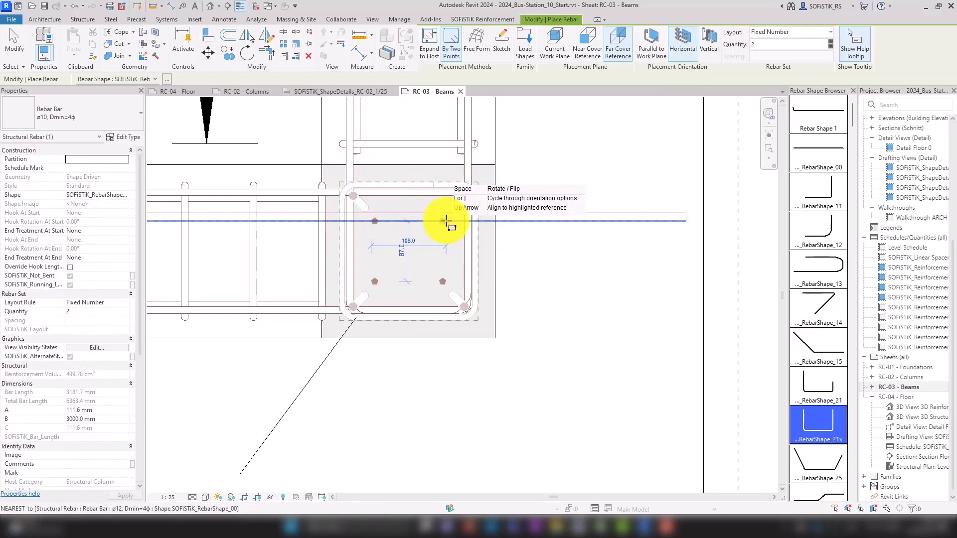
key("bracketleft")
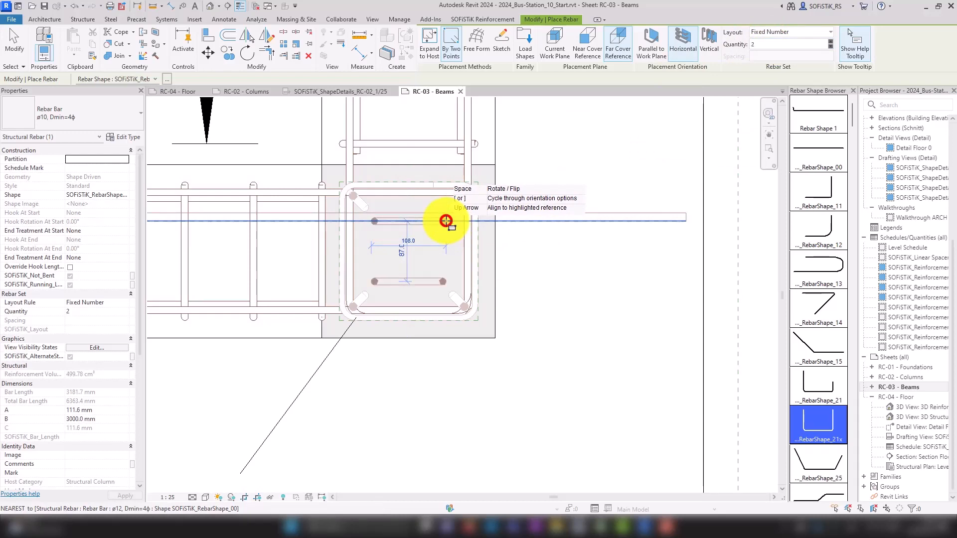
left_click(446, 221)
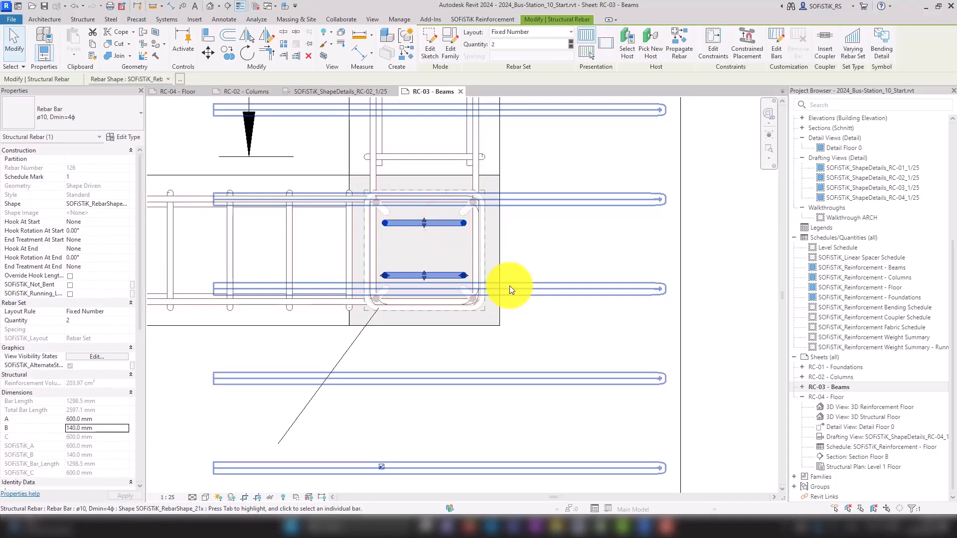
left_click(558, 249)
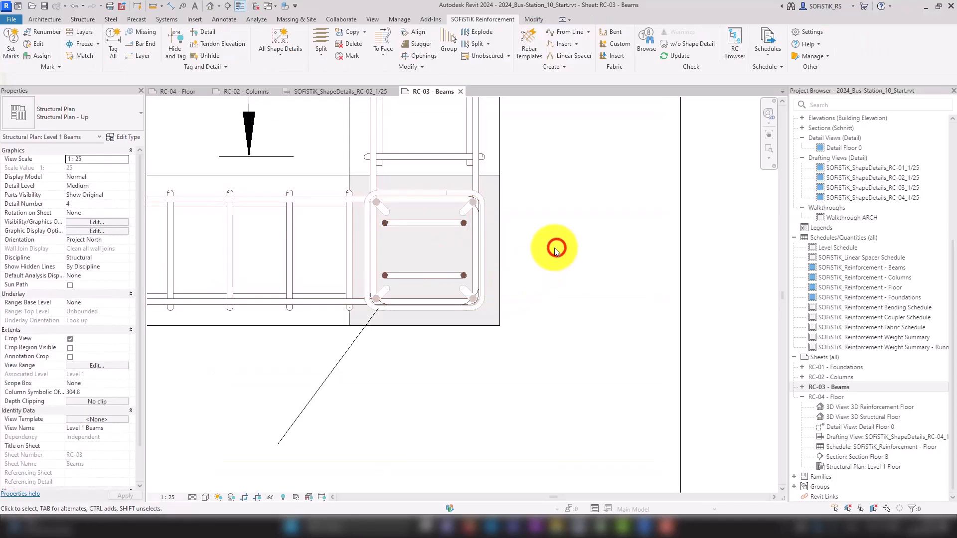
Open the recent project 2024_Bus-Station_Final.rvt and display its 3D Reinforcement Assignments view.
left_click(12, 19)
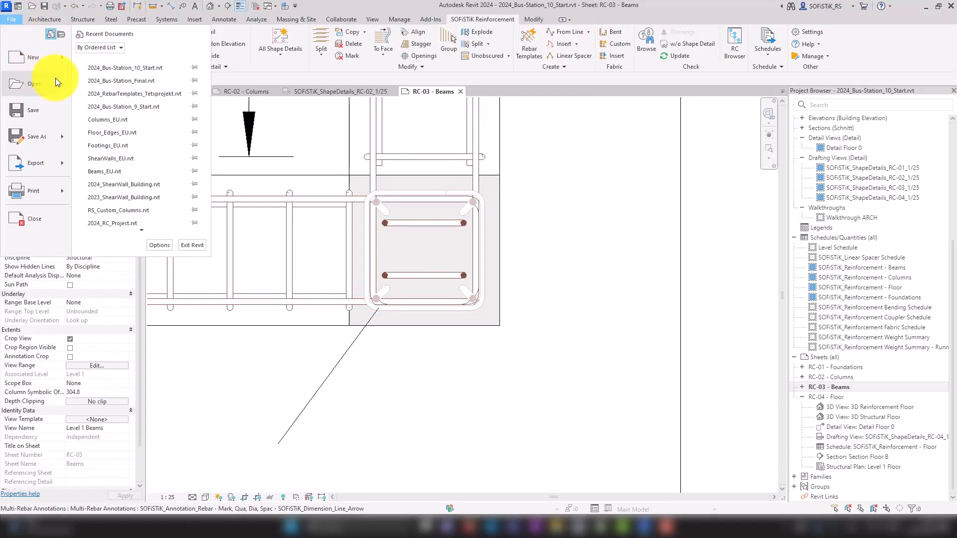
left_click(122, 81)
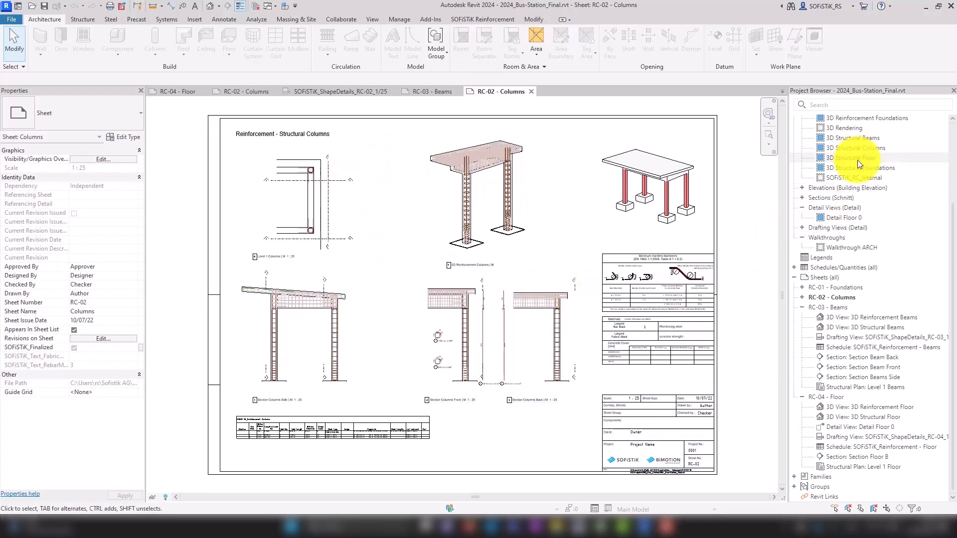
scroll(858, 164, "up", 3)
double_click(870, 180)
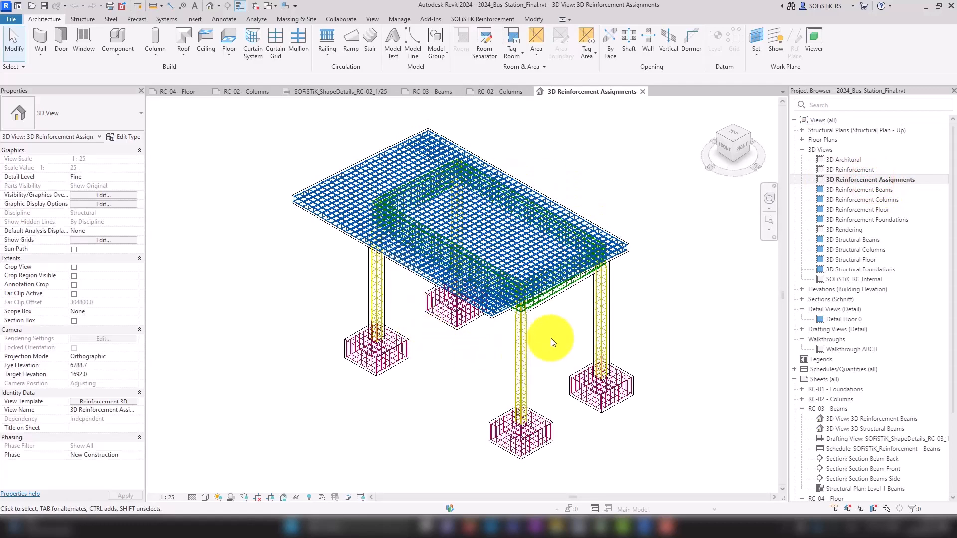
Hide the floor slab's rebar in the 3D Reinforcement Assignments view by turning off visibility for the Rebar_on_Sheet_Floor filter.
key("v")
key("g")
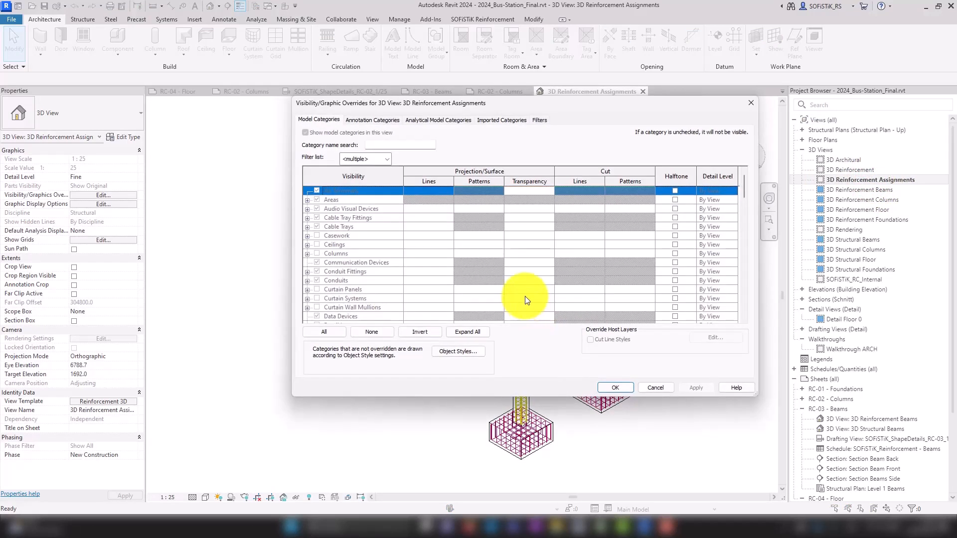
left_click(541, 122)
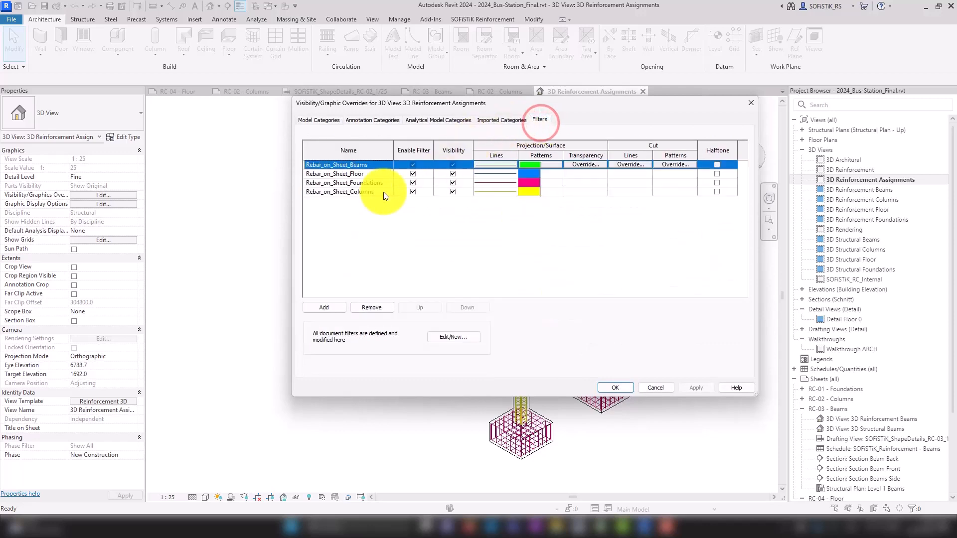
left_click(452, 174)
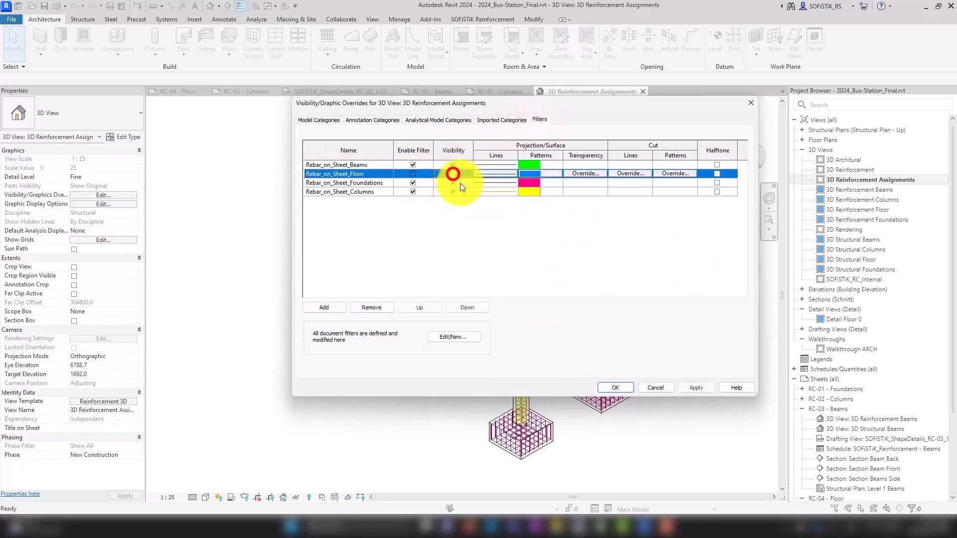
left_click(616, 388)
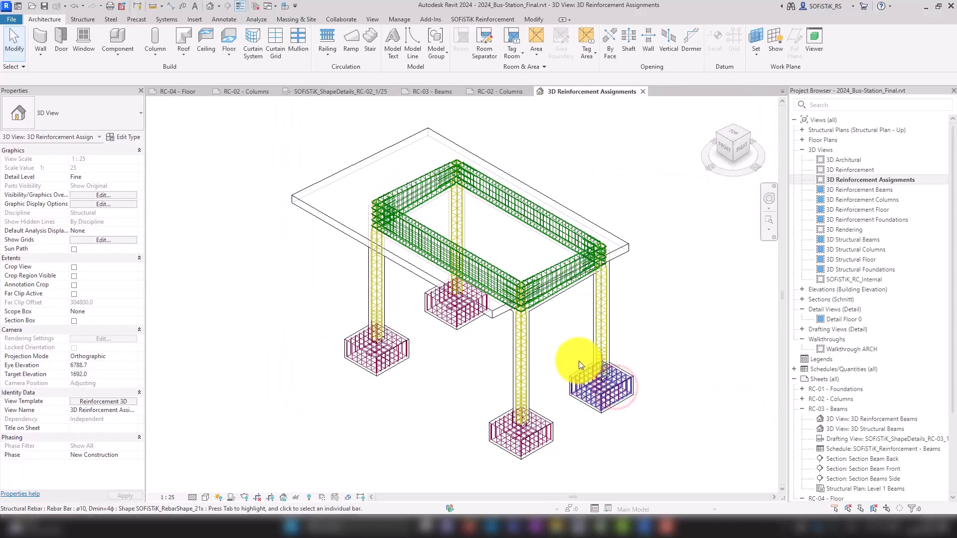
Inspect the U-bars at the front beam corner by selecting the ø12 beam bar and the ø10 column set, and examine the whole reinforcement frame.
scroll(553, 313, "up", 5)
scroll(502, 264, "up", 4)
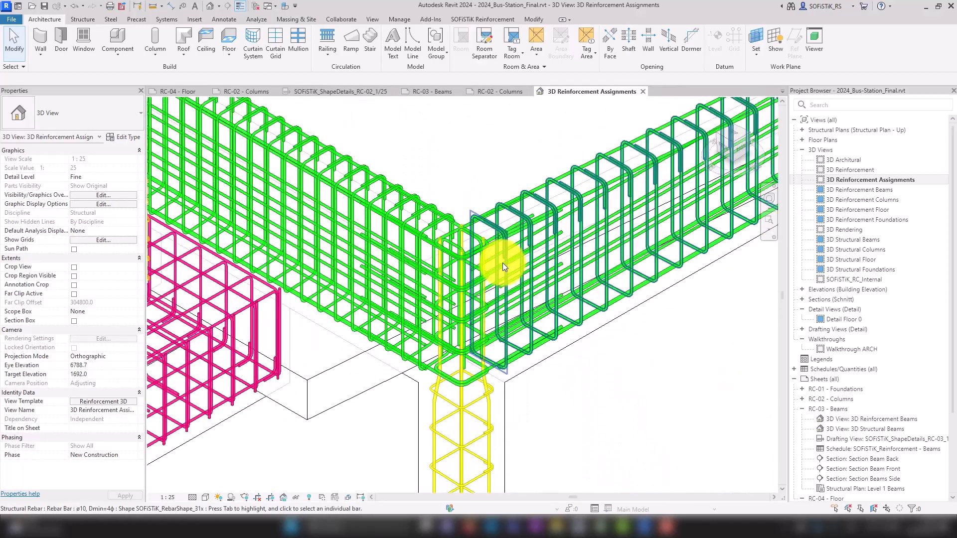
scroll(513, 234, "up", 1)
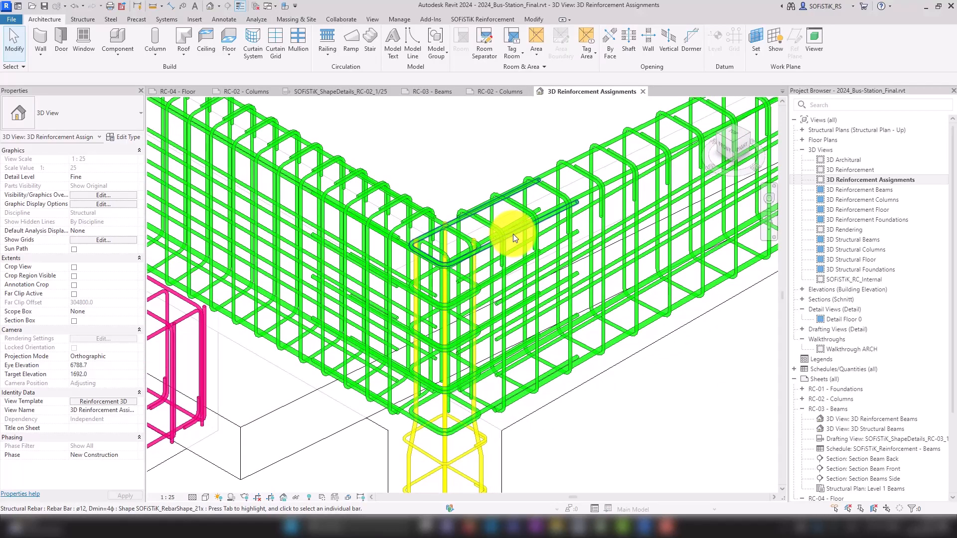
left_click(513, 234)
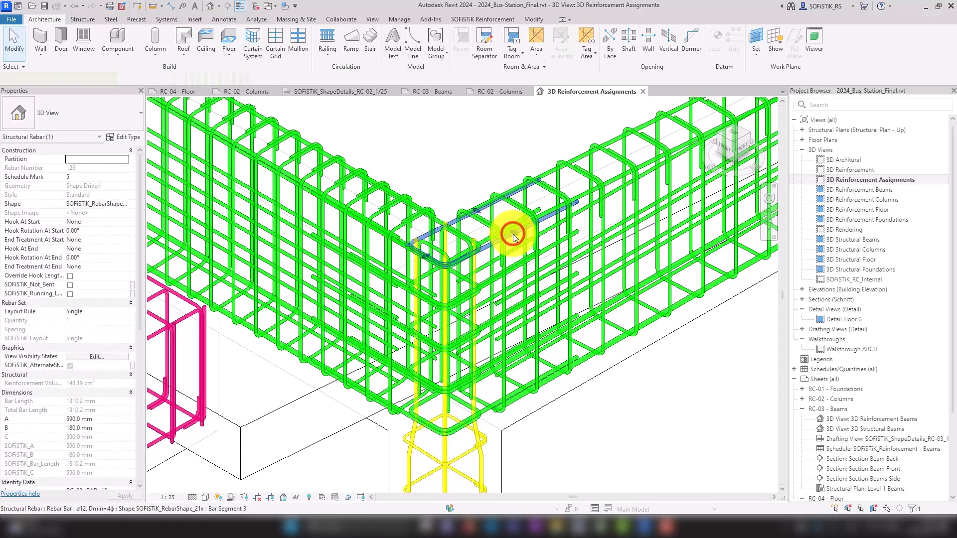
left_click(434, 247)
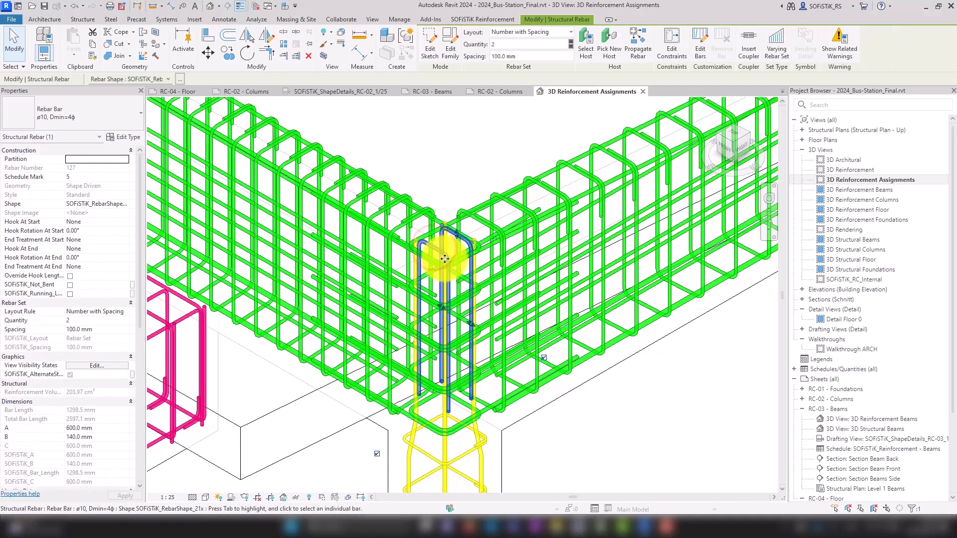
left_click(532, 459)
scroll(571, 339, "down", 3)
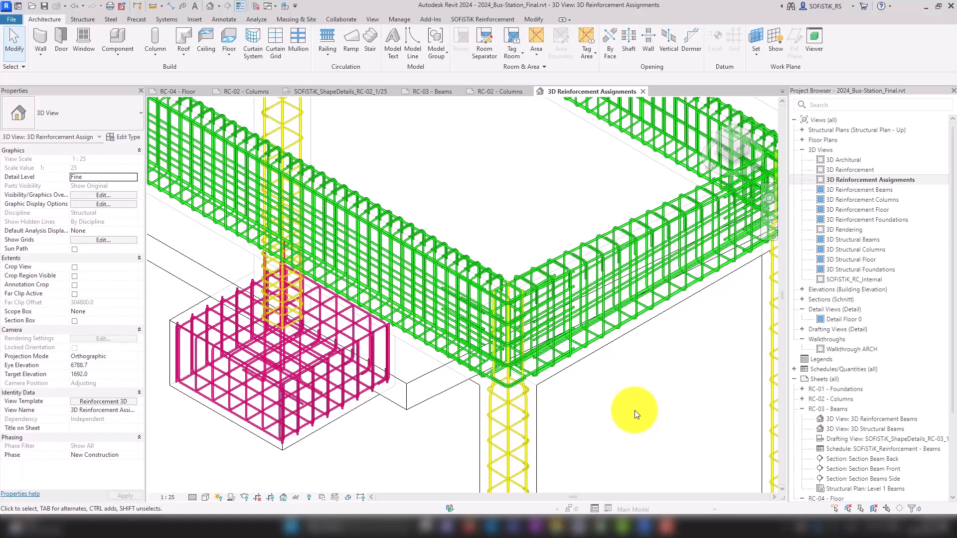
scroll(638, 408, "down", 4)
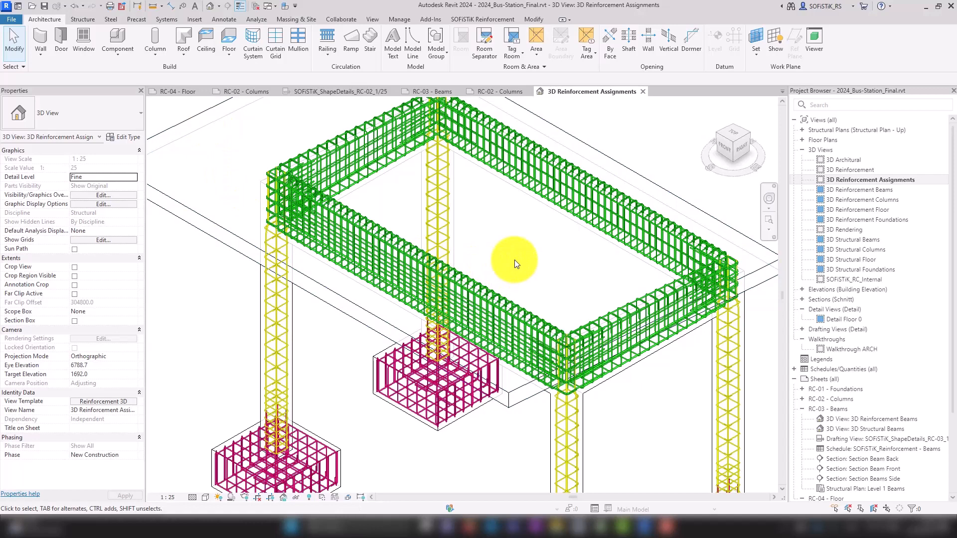
middle_click_drag(438, 214, 542, 151, "shift")
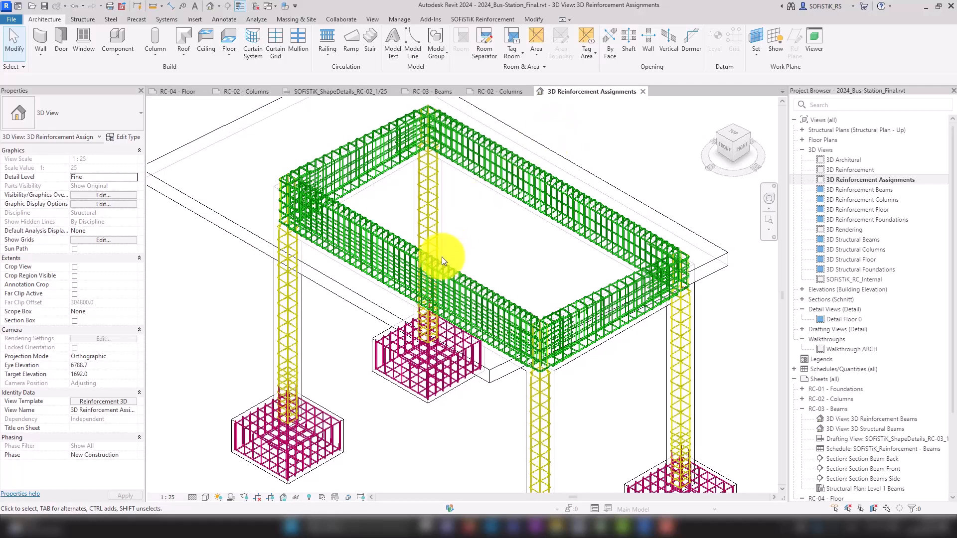
scroll(439, 235, "down", 1)
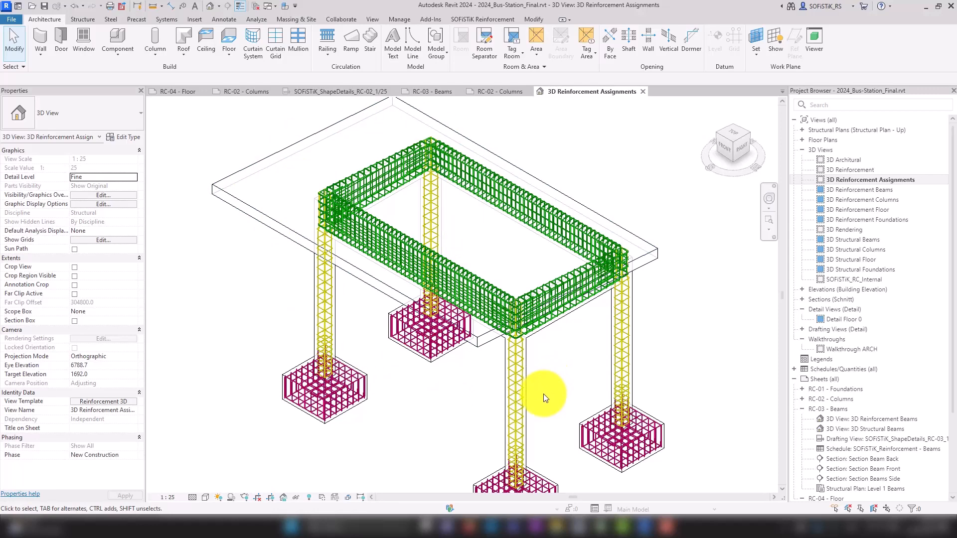
Review the sheets RC-01 - Foundations and RC-03 - Beams, and return to the foundations sheet fitted to the window.
double_click(821, 388)
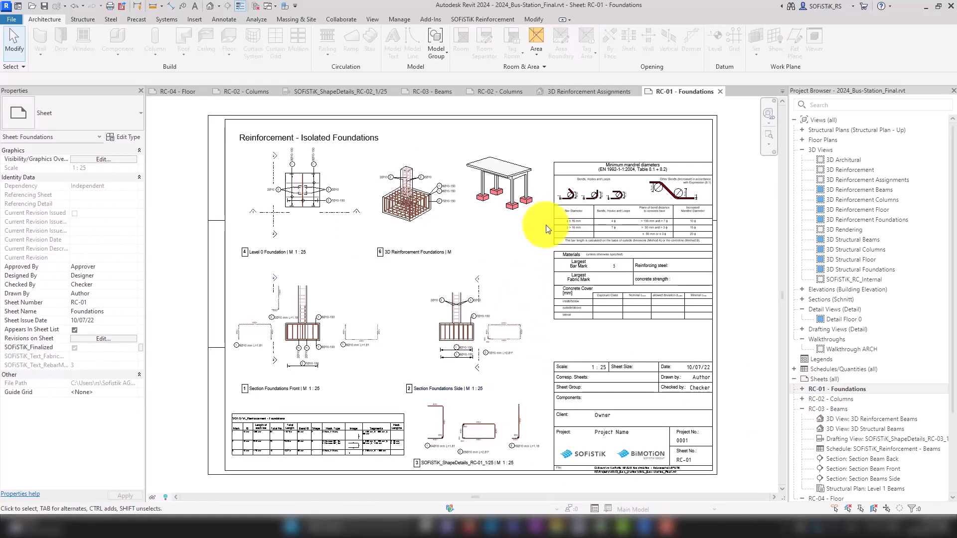
double_click(826, 399)
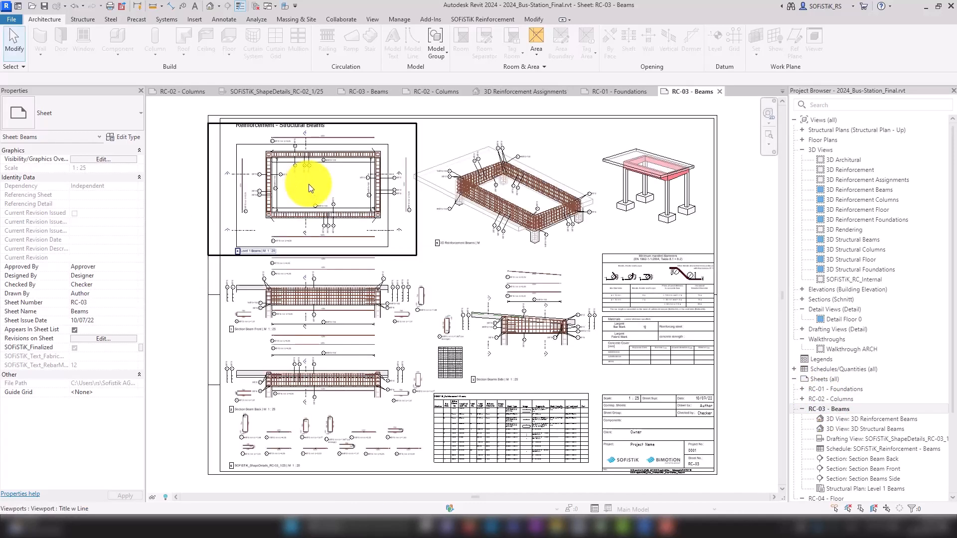
scroll(309, 184, "down", 2)
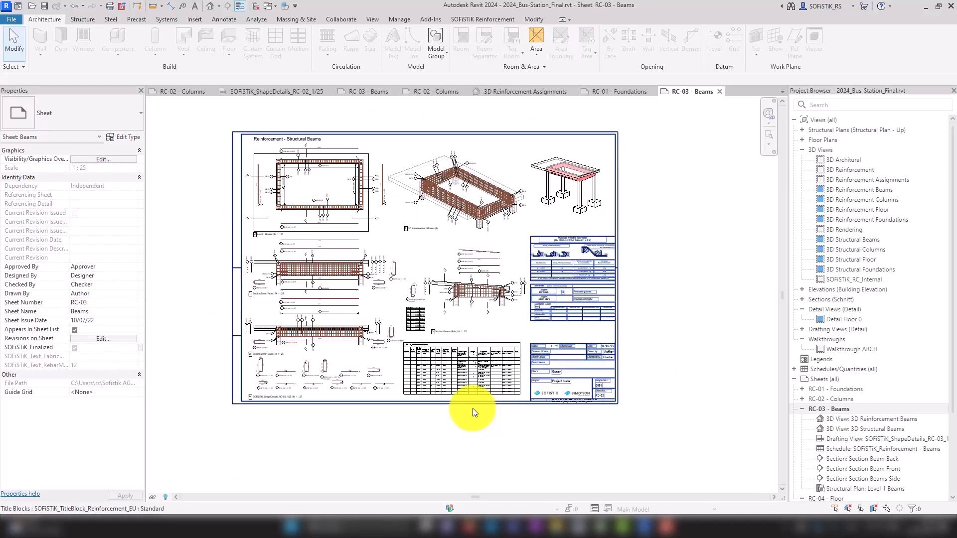
left_click(628, 91)
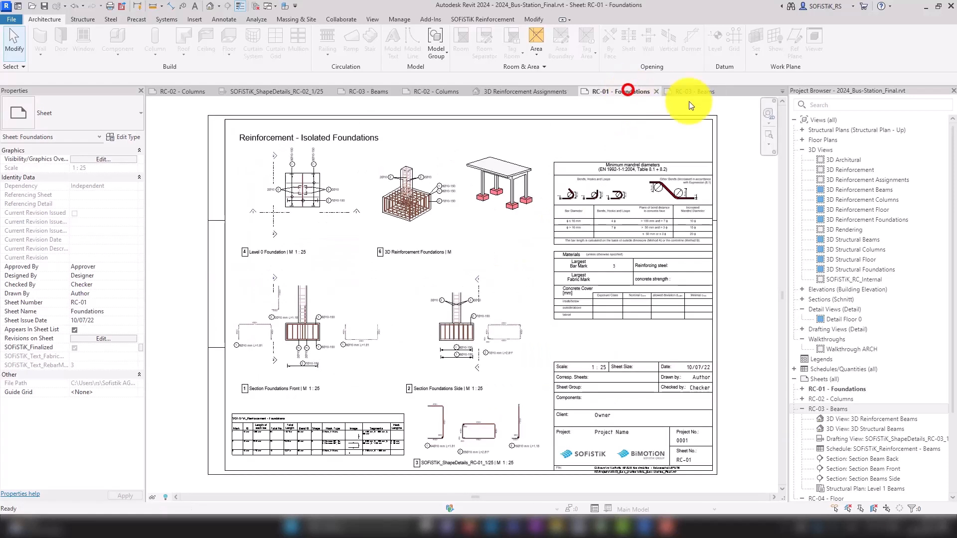
left_click(769, 139)
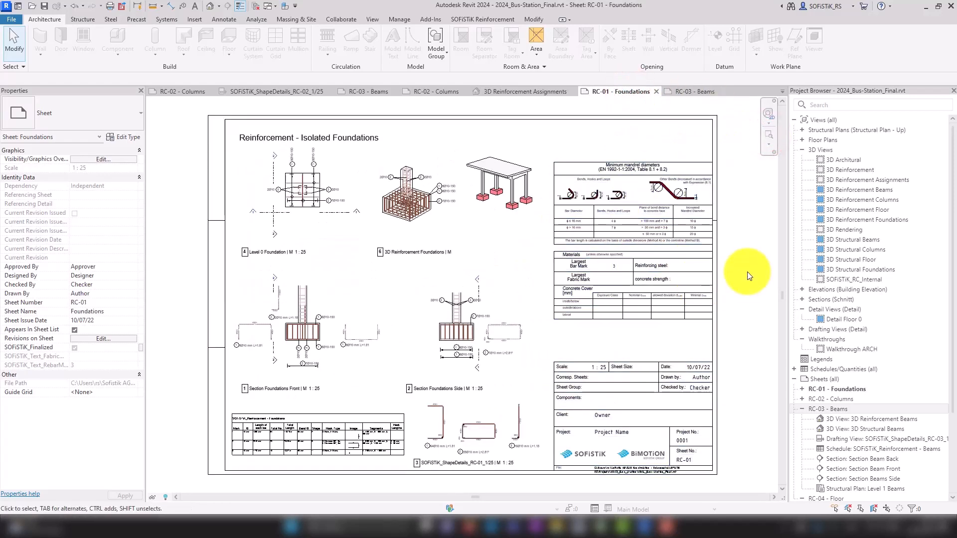